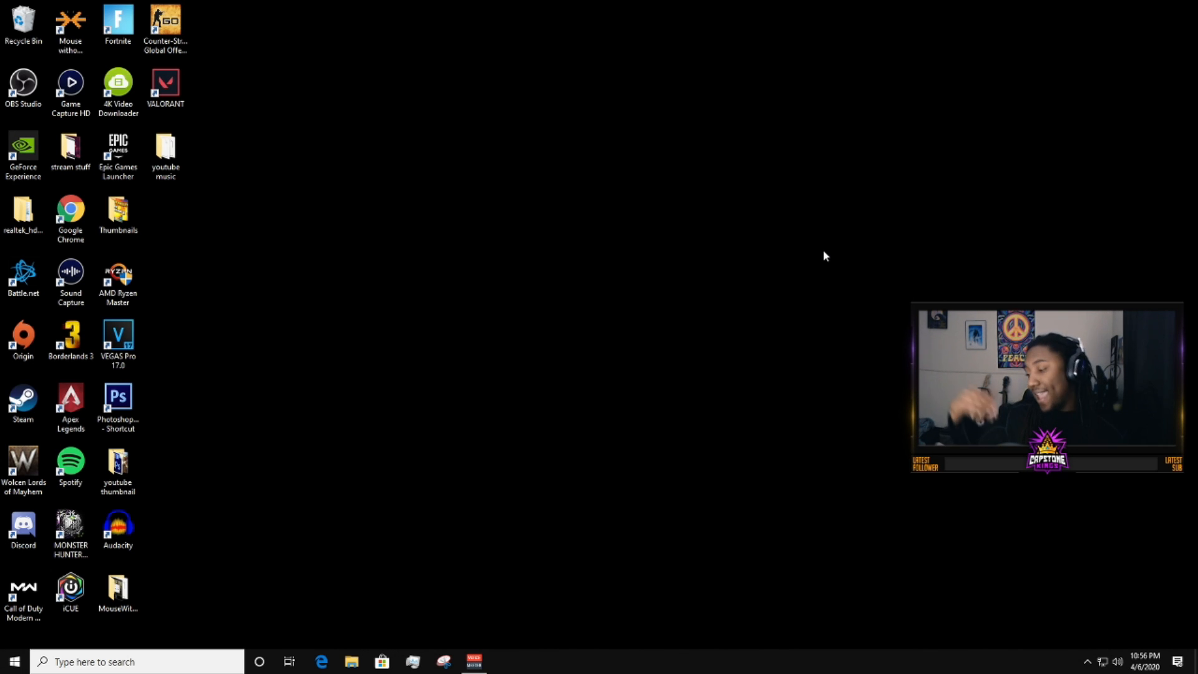
Step: Open the NVIDIA Control Panel from the desktop and move its window clear of the webcam overlay
right_click(675, 381)
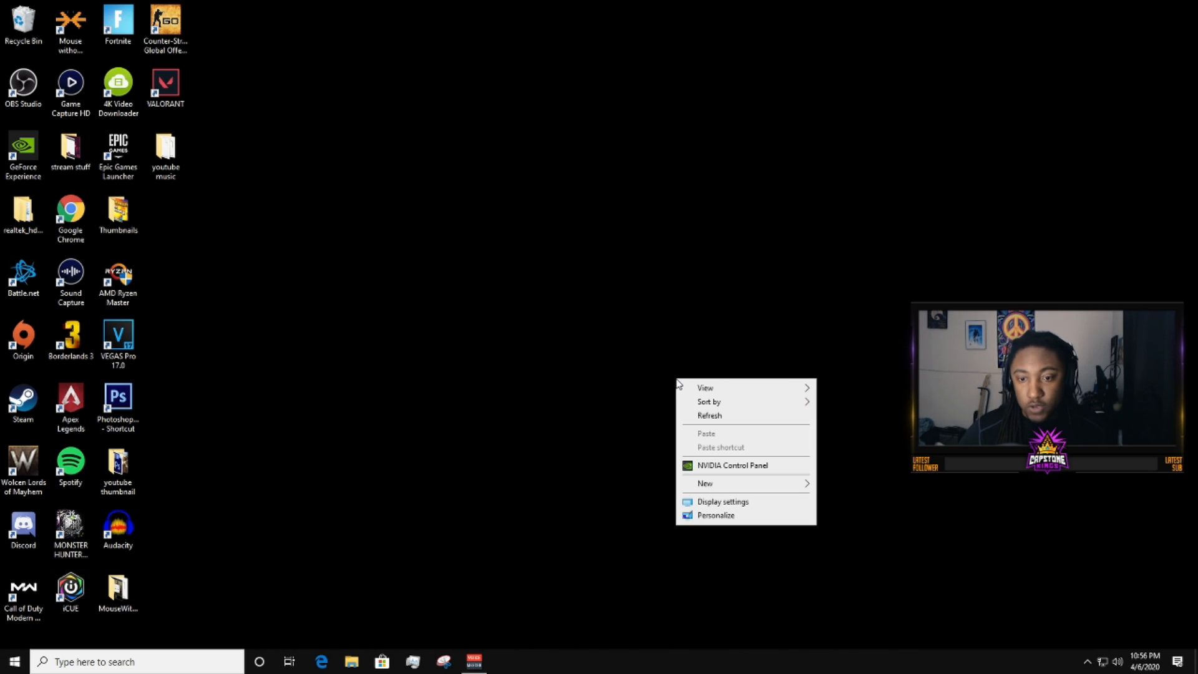
left_click(746, 472)
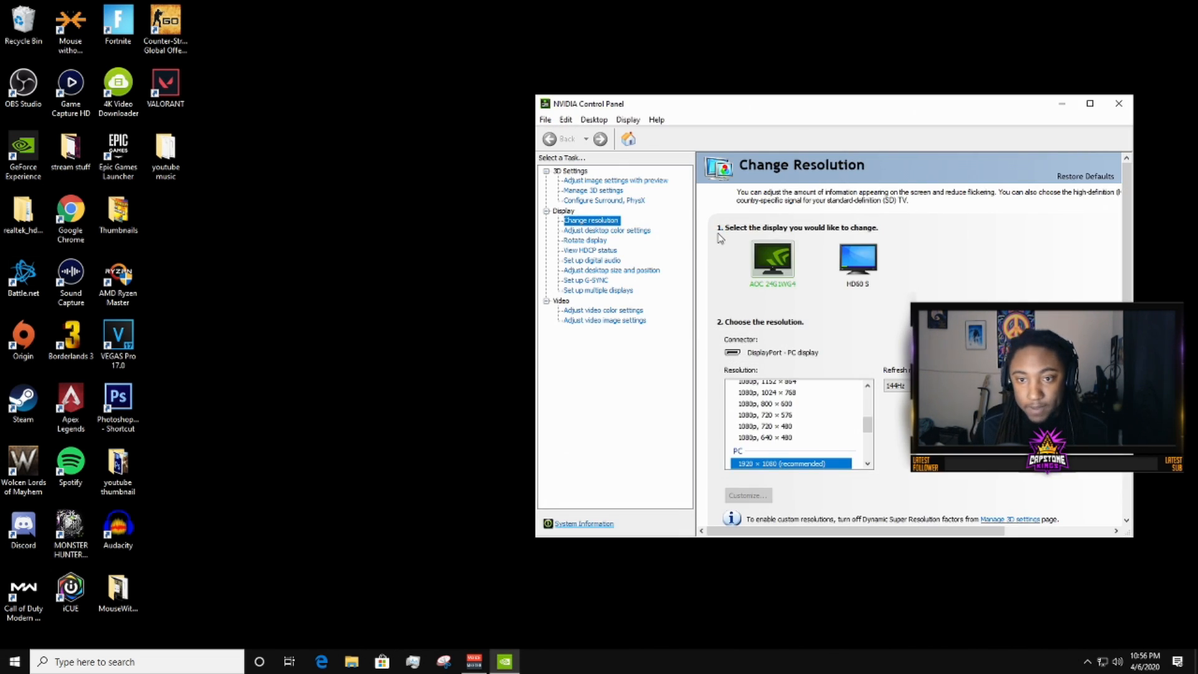
left_click_drag(768, 110, 462, 93)
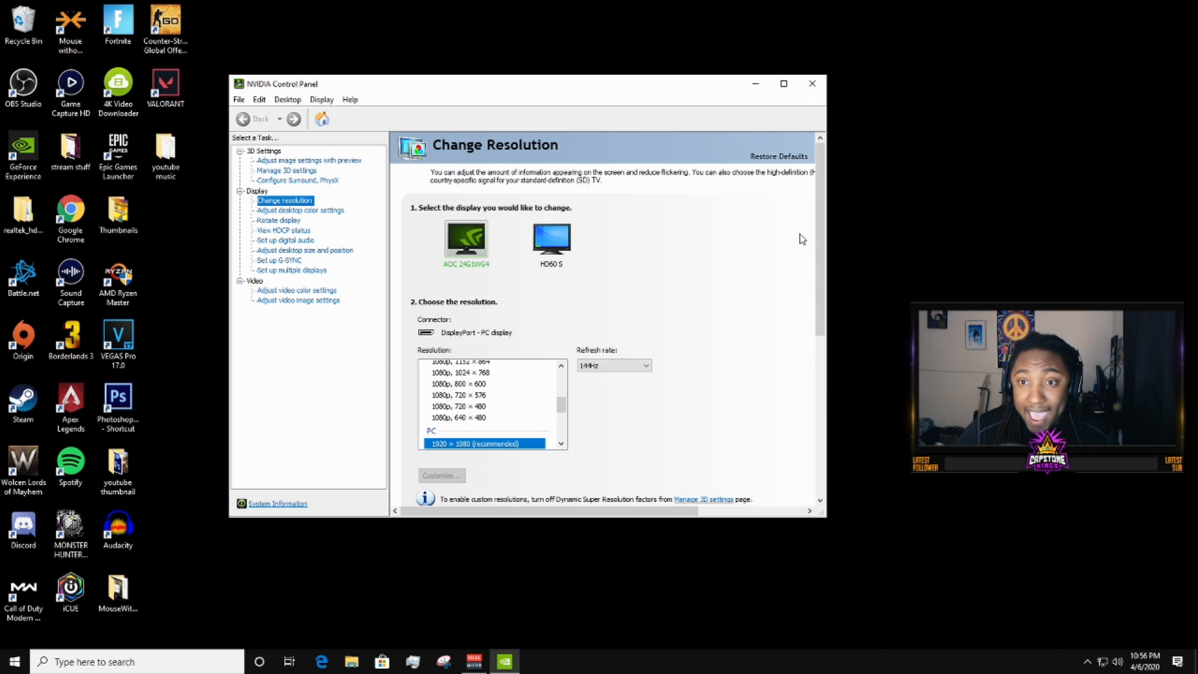
Step: Examine the main display's available resolutions, refresh rates and color settings on the Change Resolution page
left_click_drag(815, 224, 811, 261)
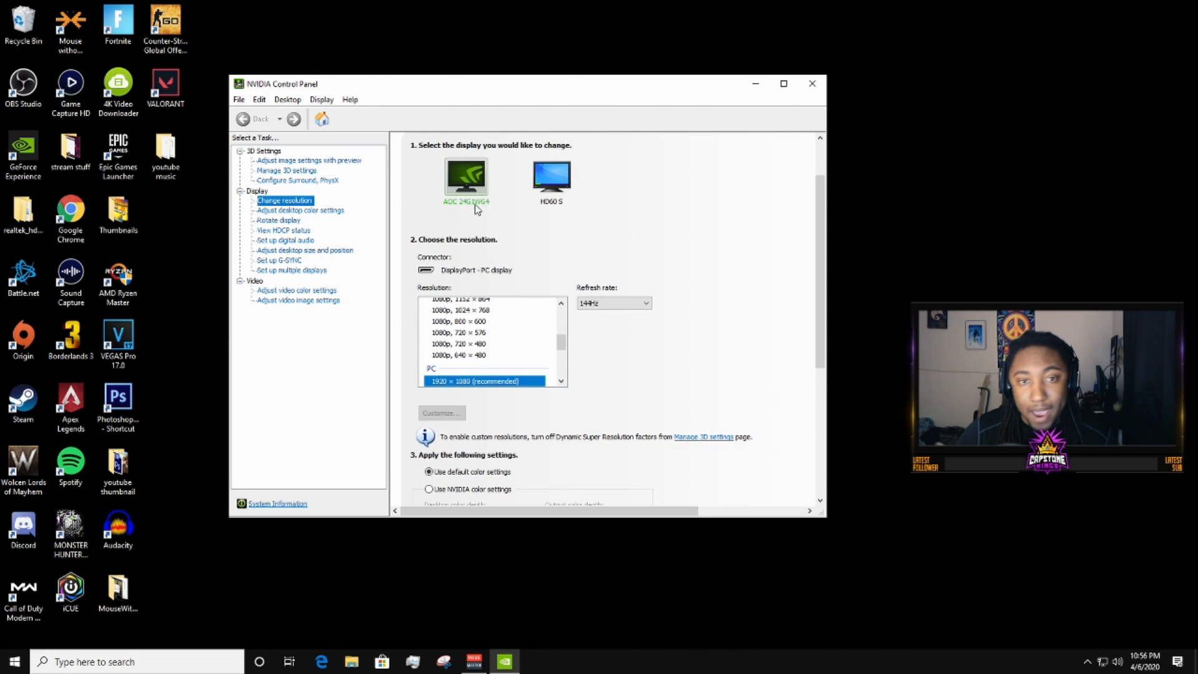
left_click(598, 306)
left_click(615, 312)
left_click_drag(563, 345, 560, 314)
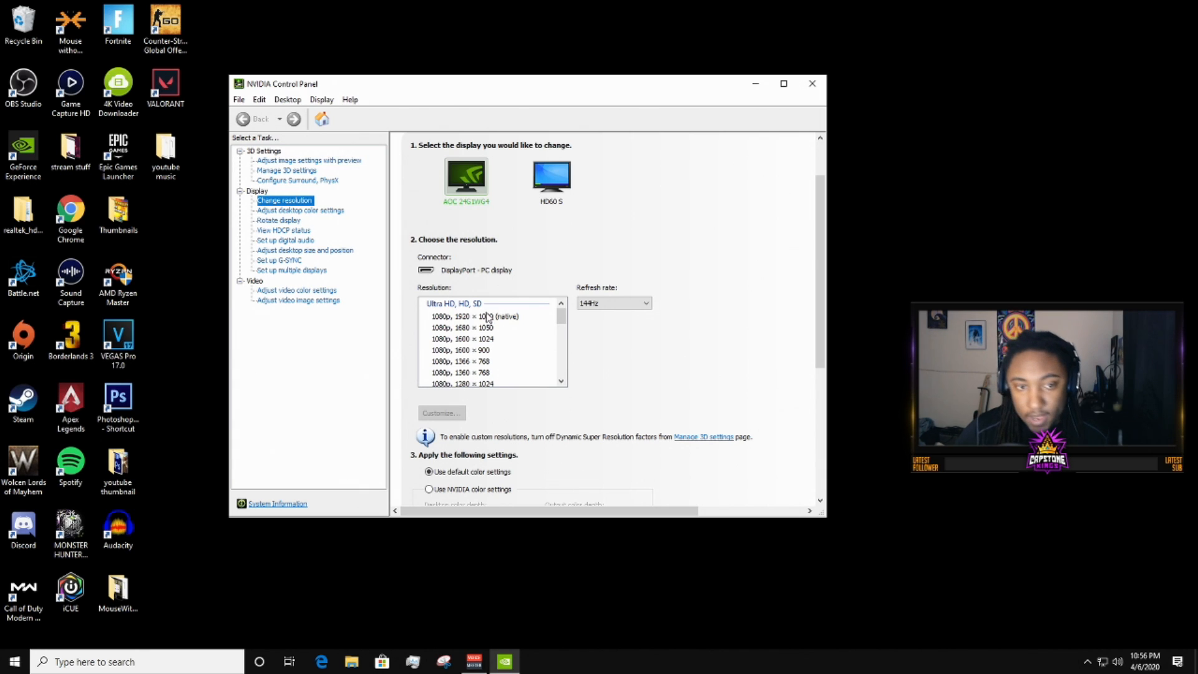
left_click_drag(562, 320, 565, 357)
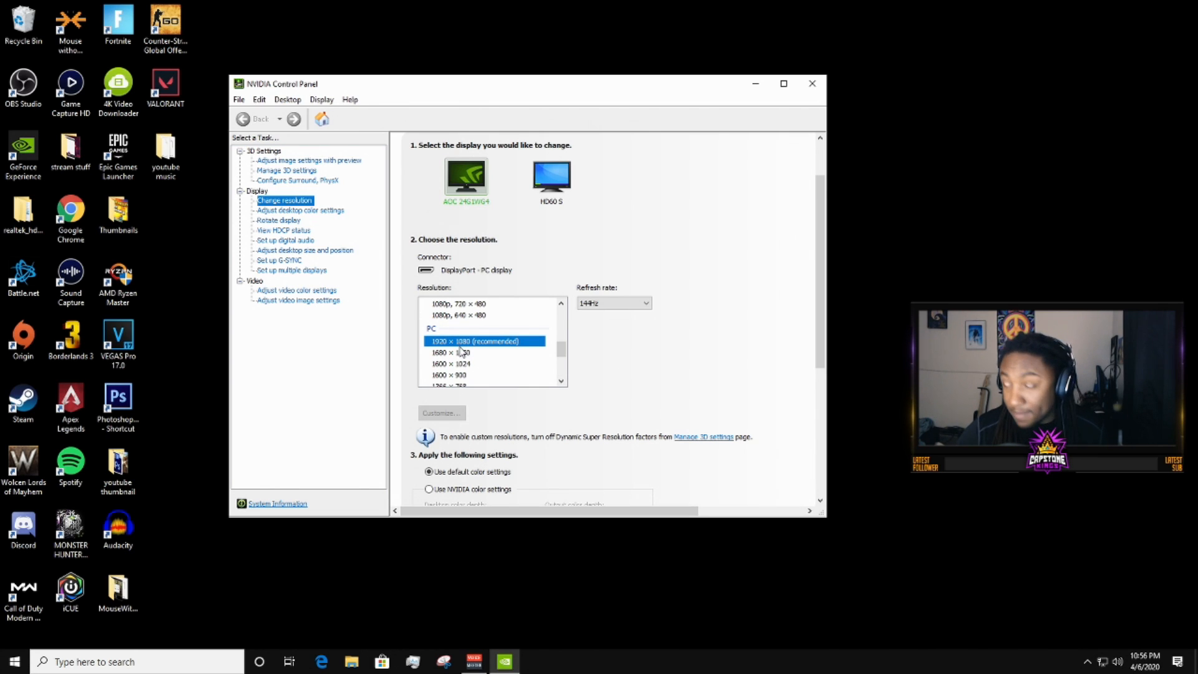
left_click(618, 303)
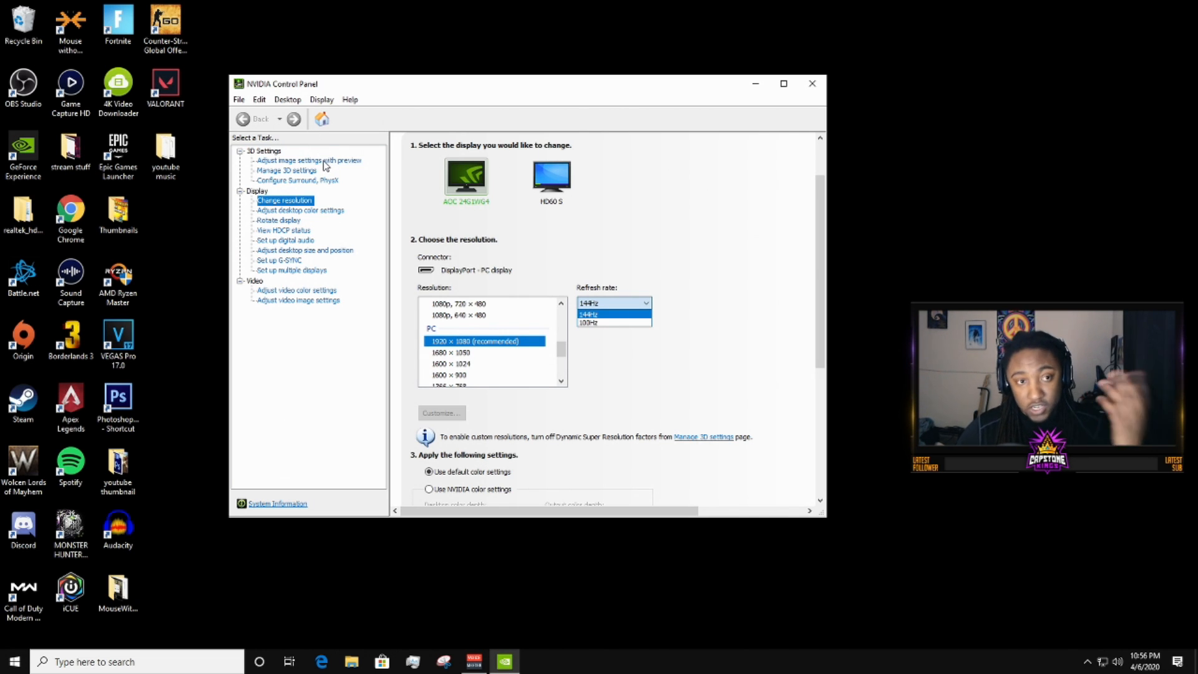
left_click(821, 294)
left_click_drag(819, 335, 792, 470)
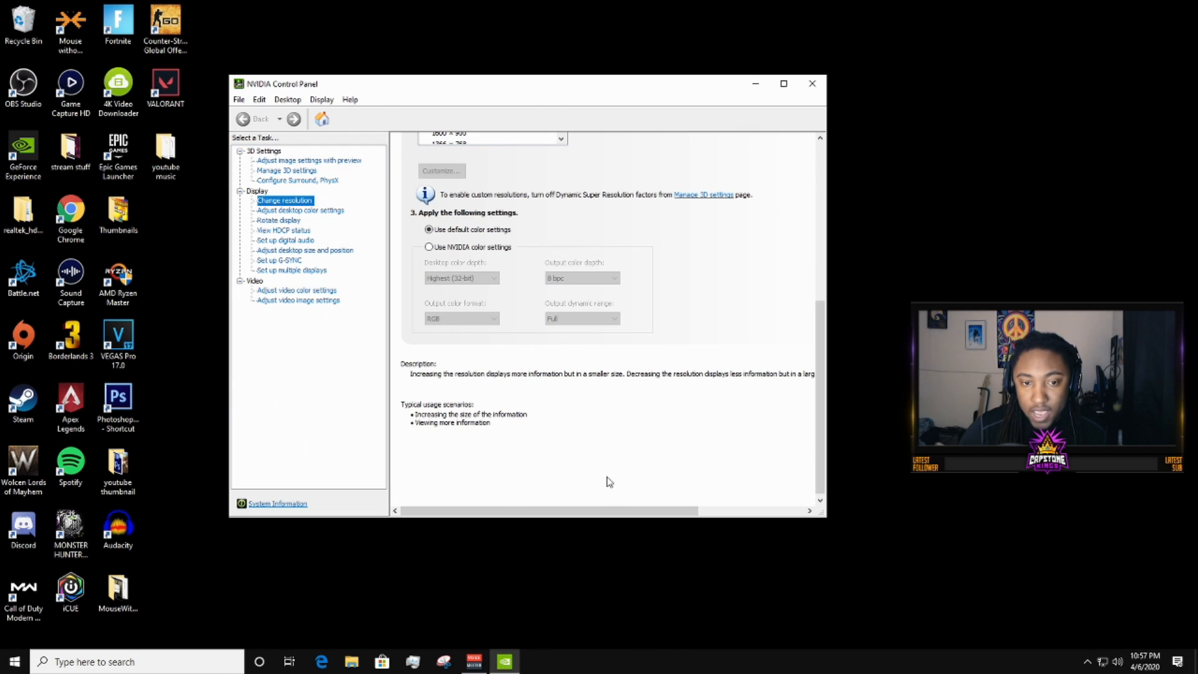
left_click_drag(805, 359, 697, 181)
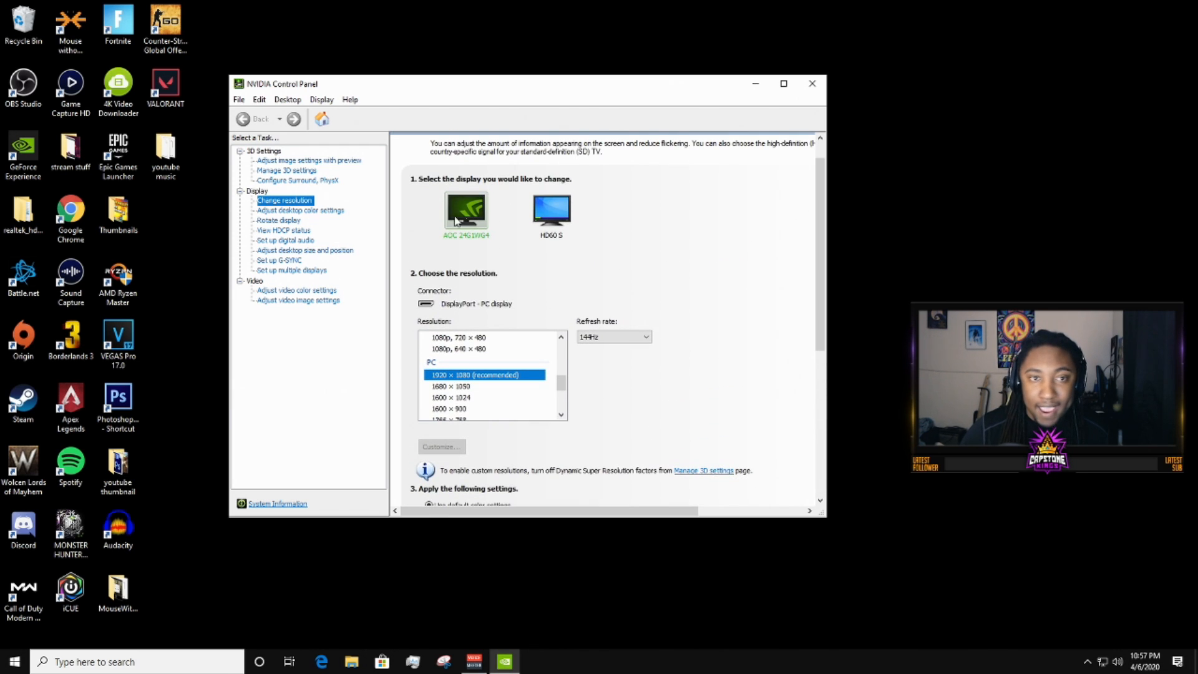
Step: Examine the rendering preference options on the Adjust Image Settings with Preview page
left_click(308, 161)
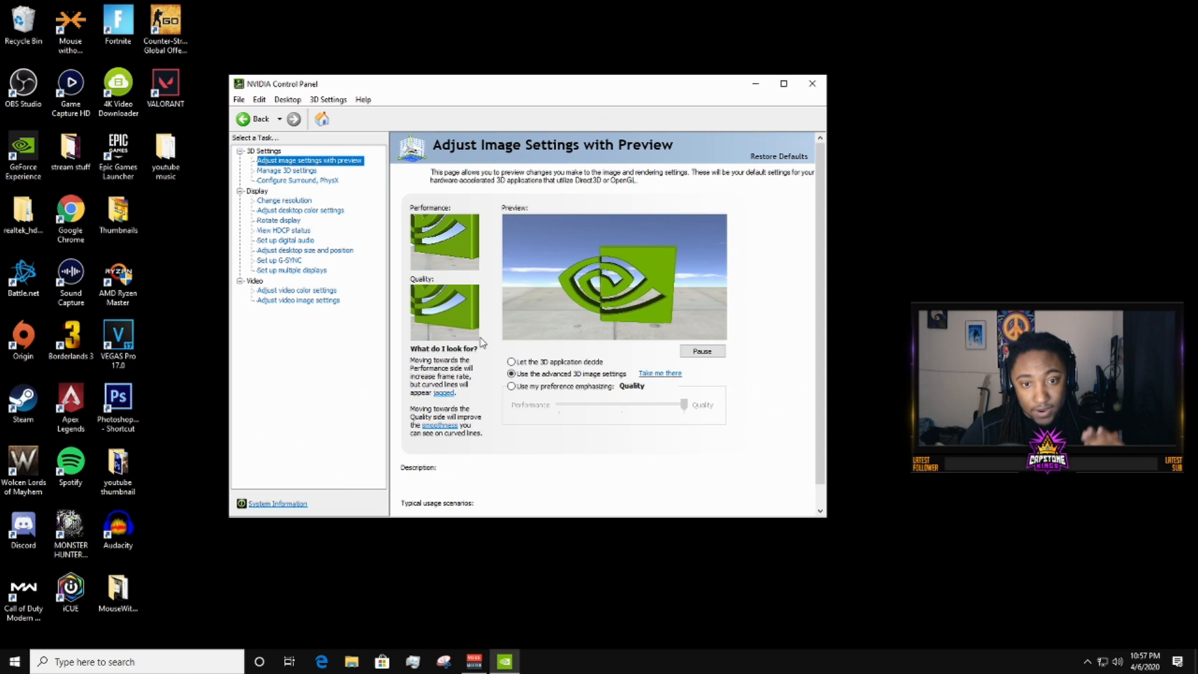
scroll(579, 363, "down", 1)
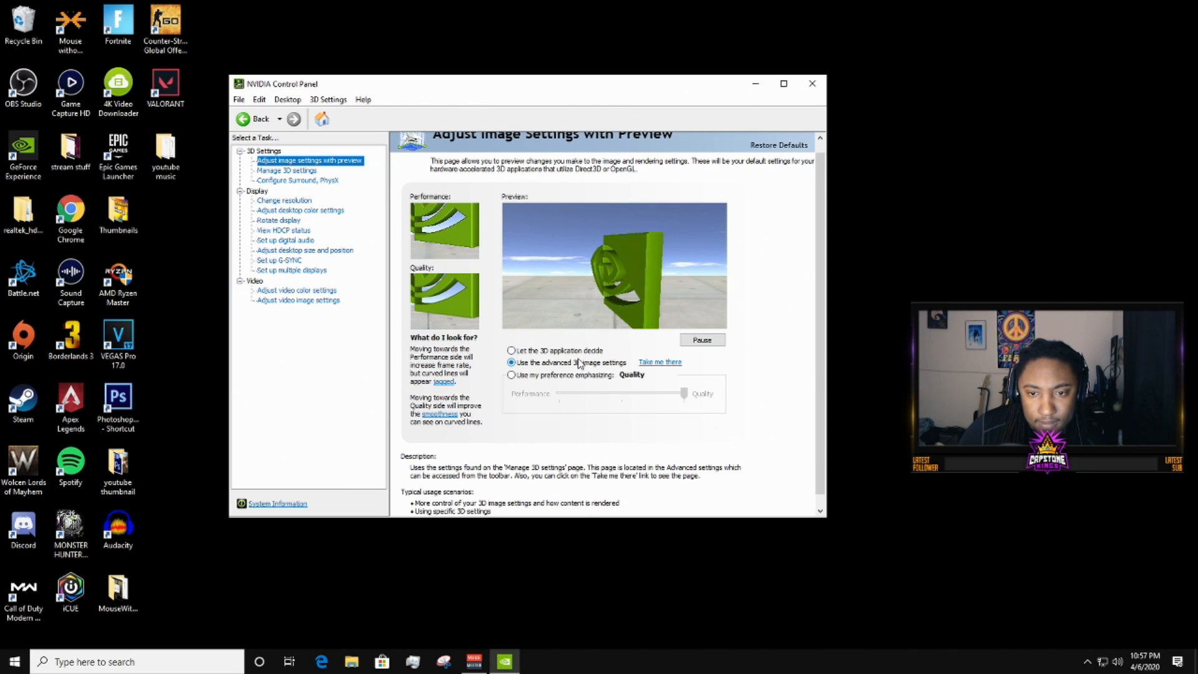
scroll(819, 358, "down", 1)
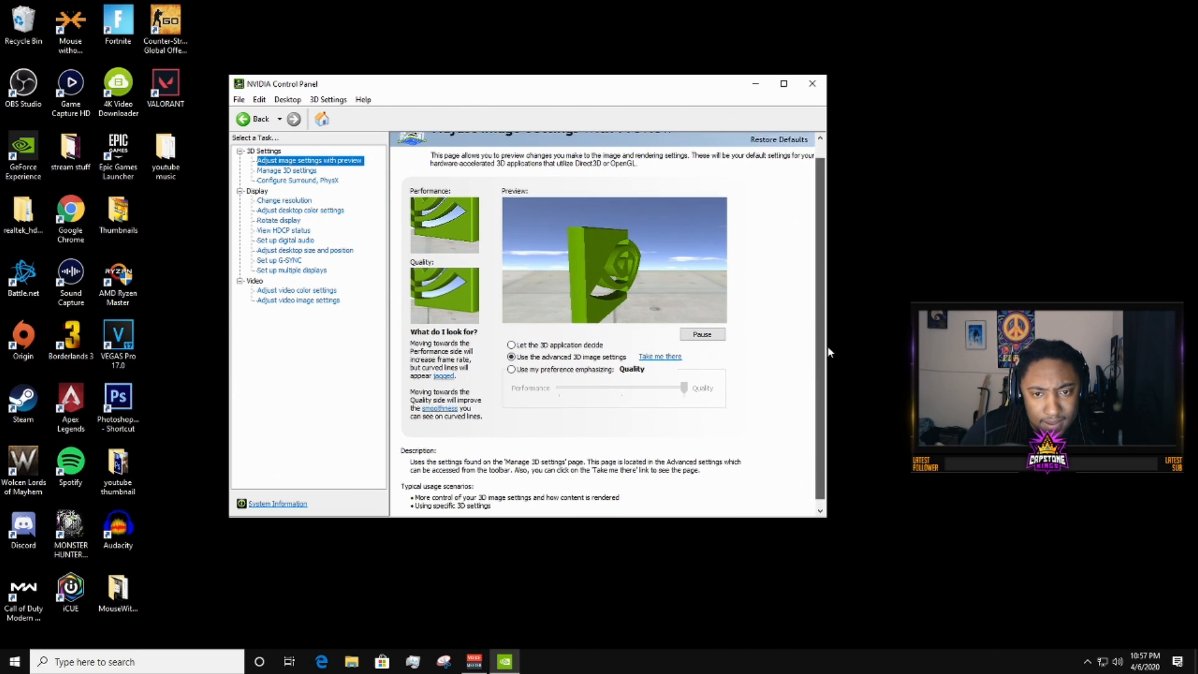
scroll(819, 353, "up", 2)
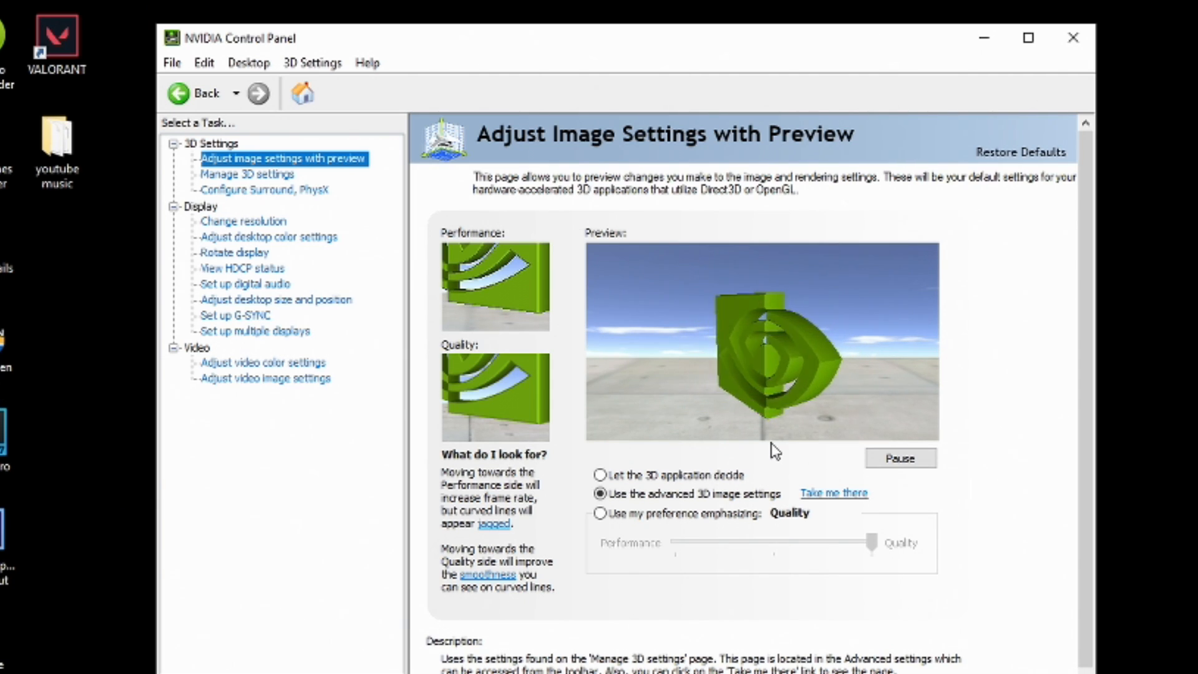
Step: In the global Manage 3D Settings, confirm Image Sharpening as Off with GPU Scaling disabled
left_click(240, 179)
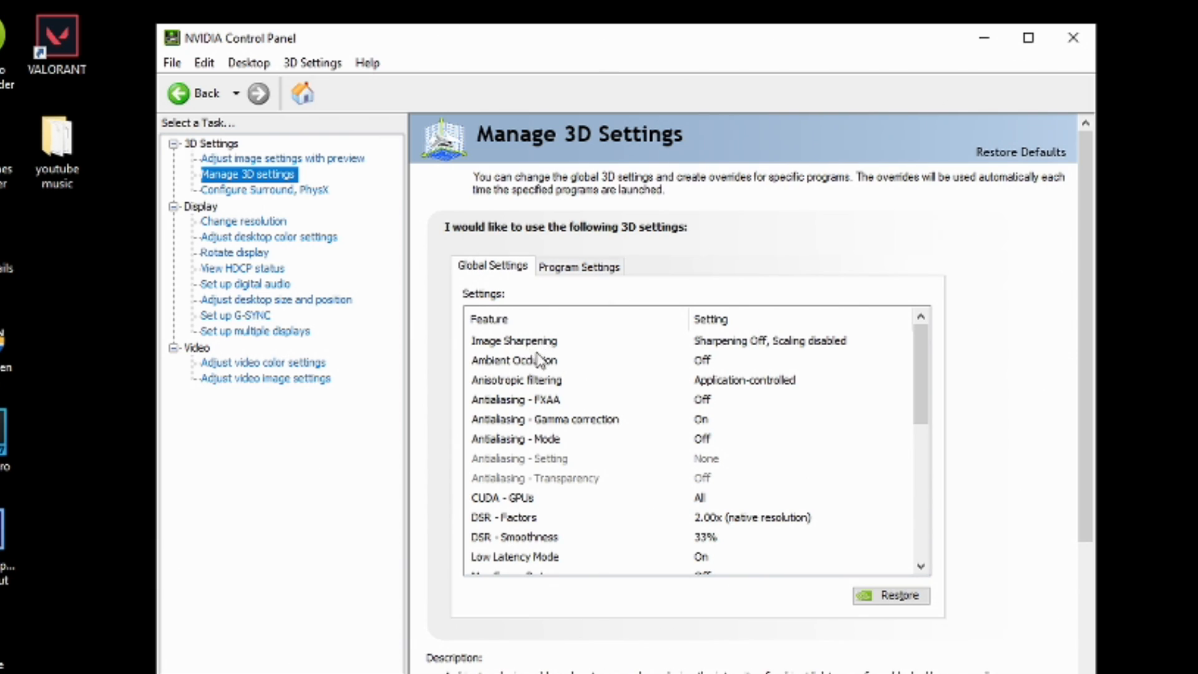
left_click(756, 343)
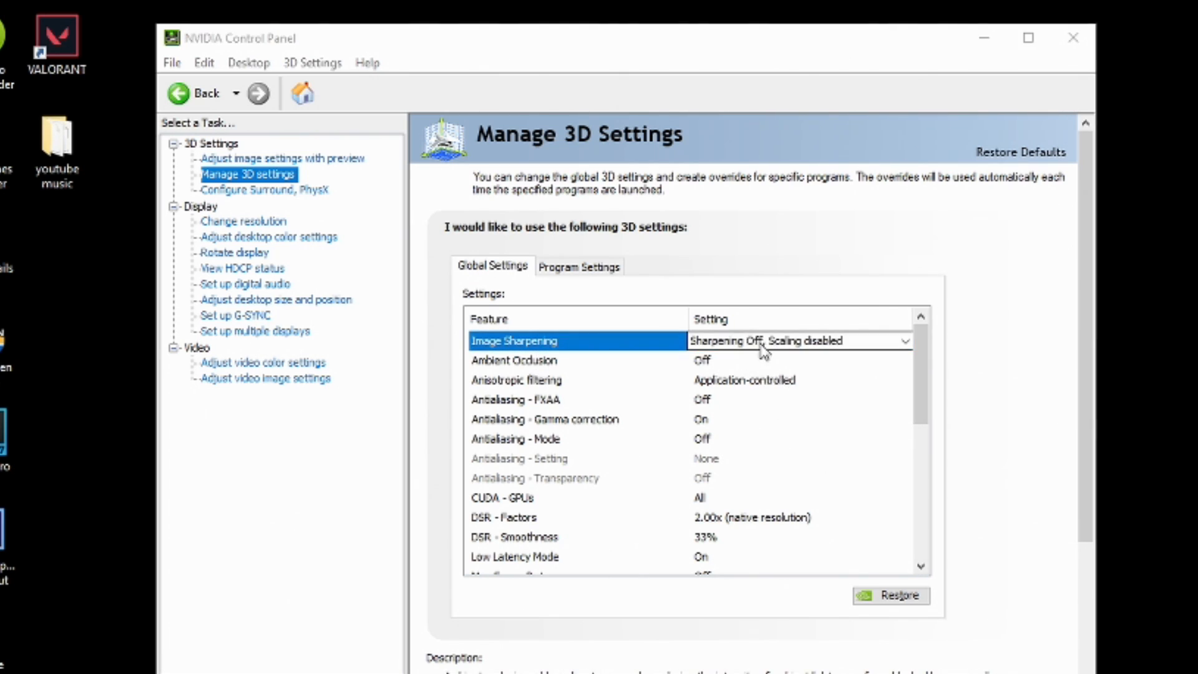
left_click(903, 342)
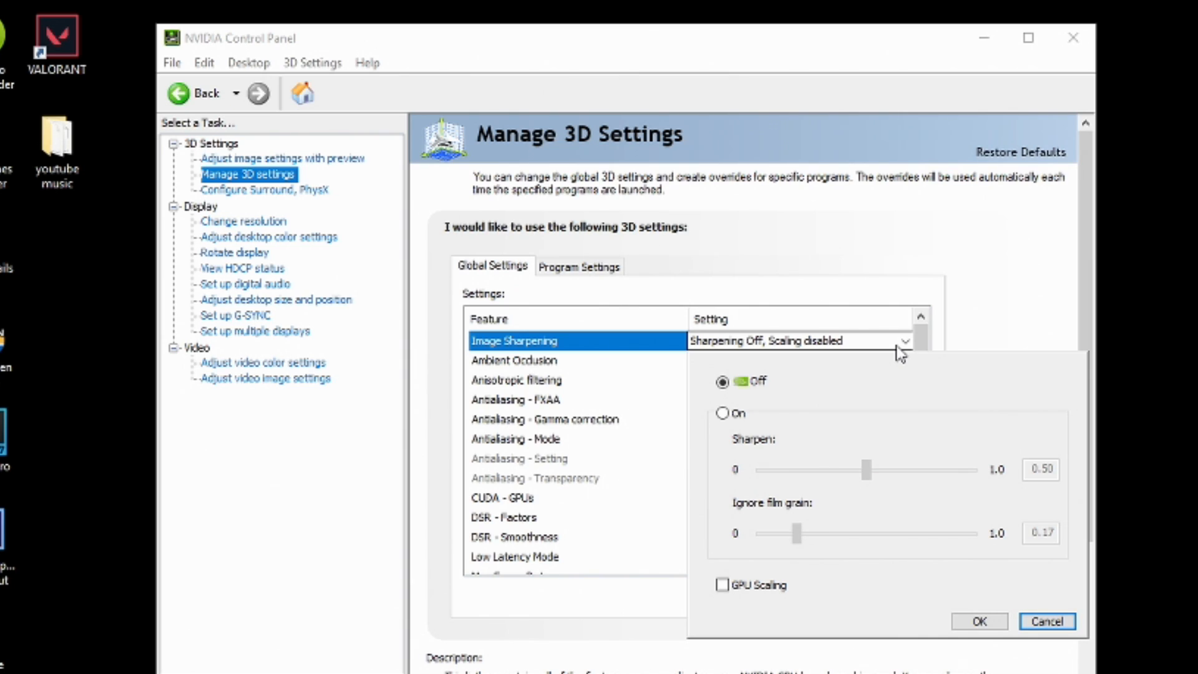
left_click(979, 621)
Step: Review the available options for Ambient Occlusion in the global 3D settings
left_click(550, 362)
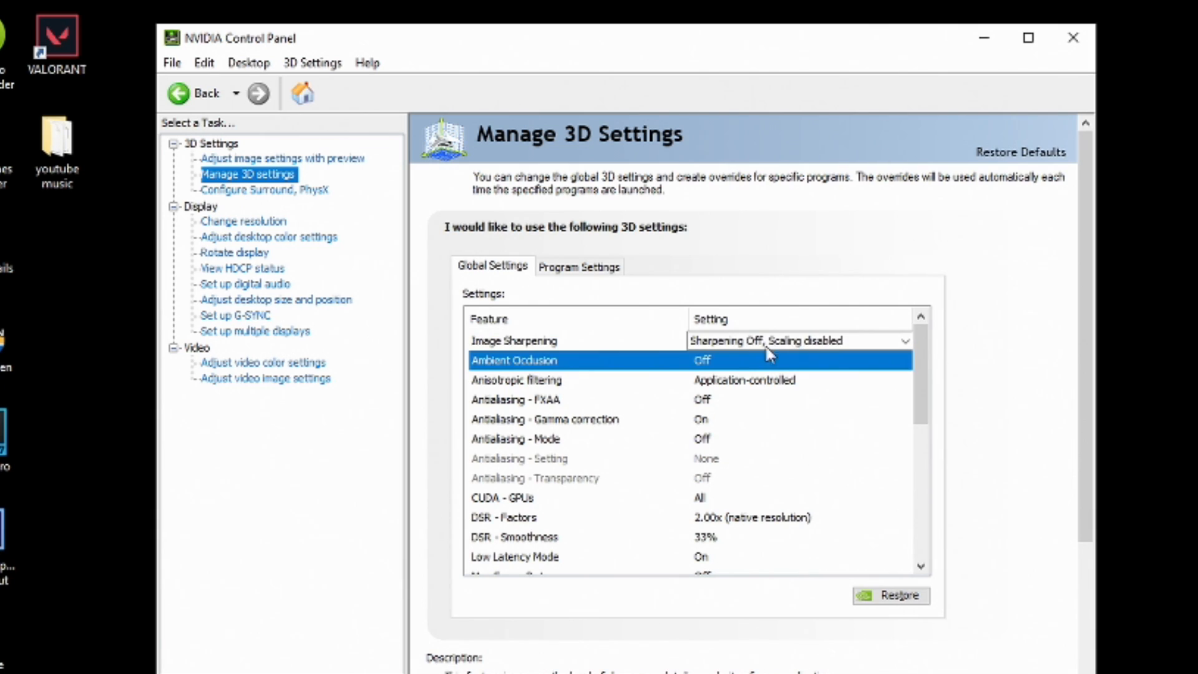
left_click(898, 341)
left_click(886, 360)
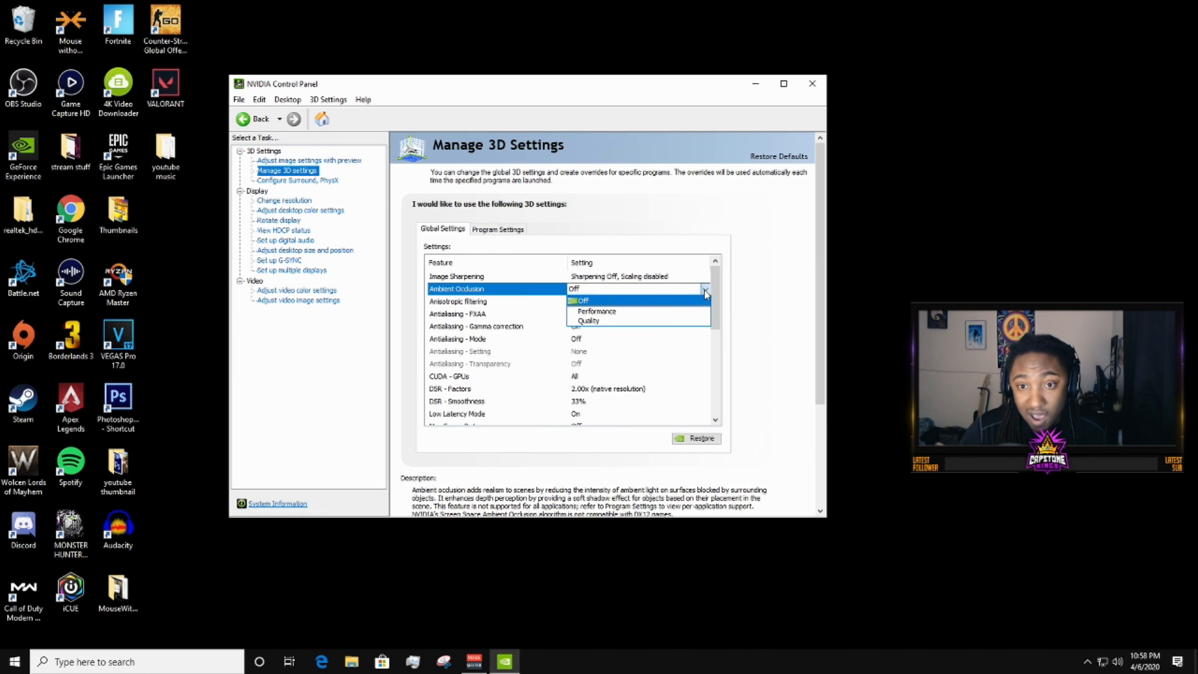
left_click(705, 292)
Step: Try setting Anisotropic filtering to Off in the global 3D settings
left_click(593, 303)
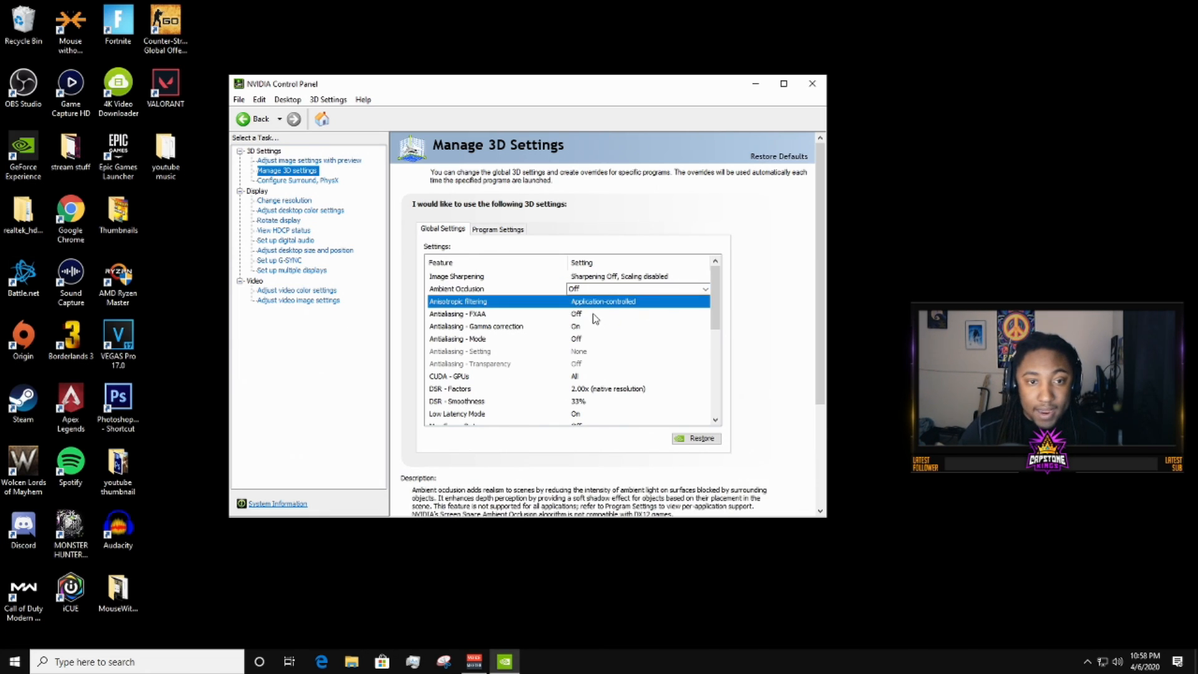
left_click(596, 301)
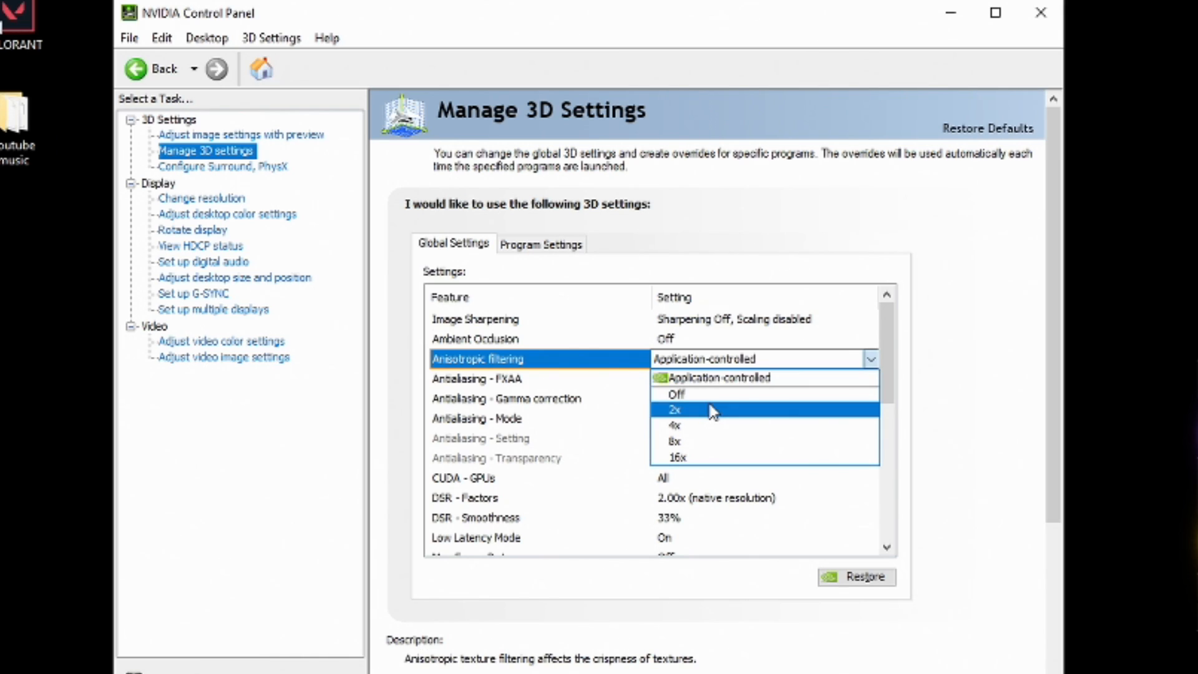
left_click(718, 395)
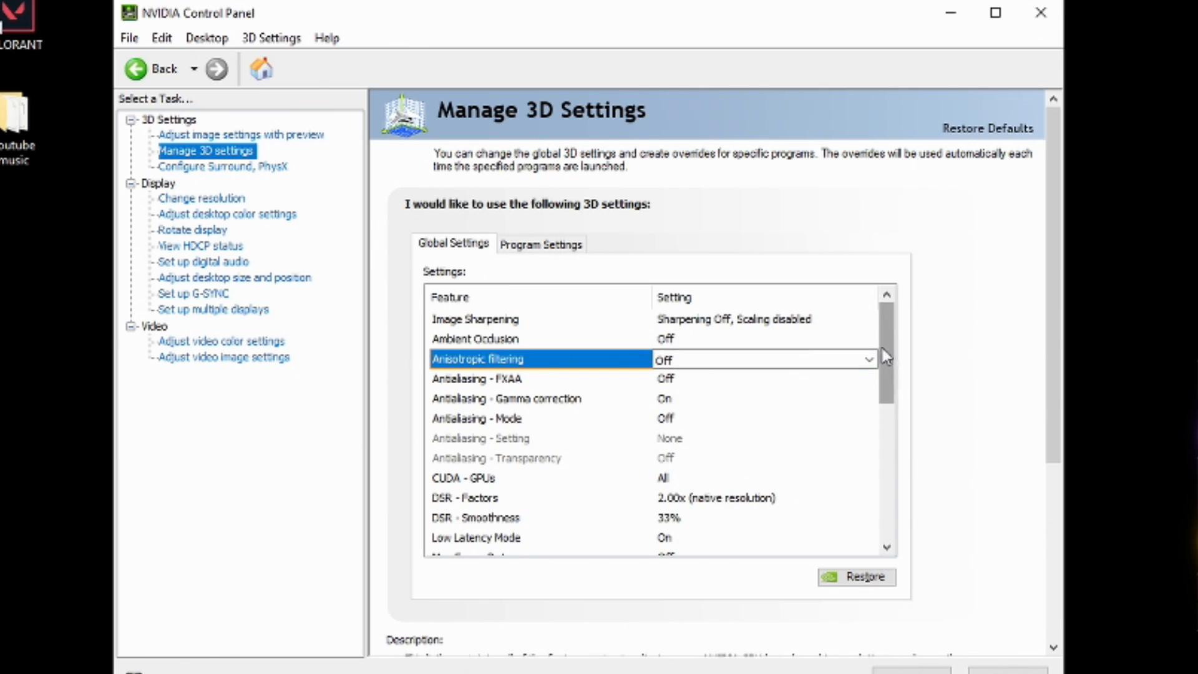
Step: Set Anisotropic filtering to Application-controlled in the global 3D settings
left_click(868, 360)
left_click(799, 377)
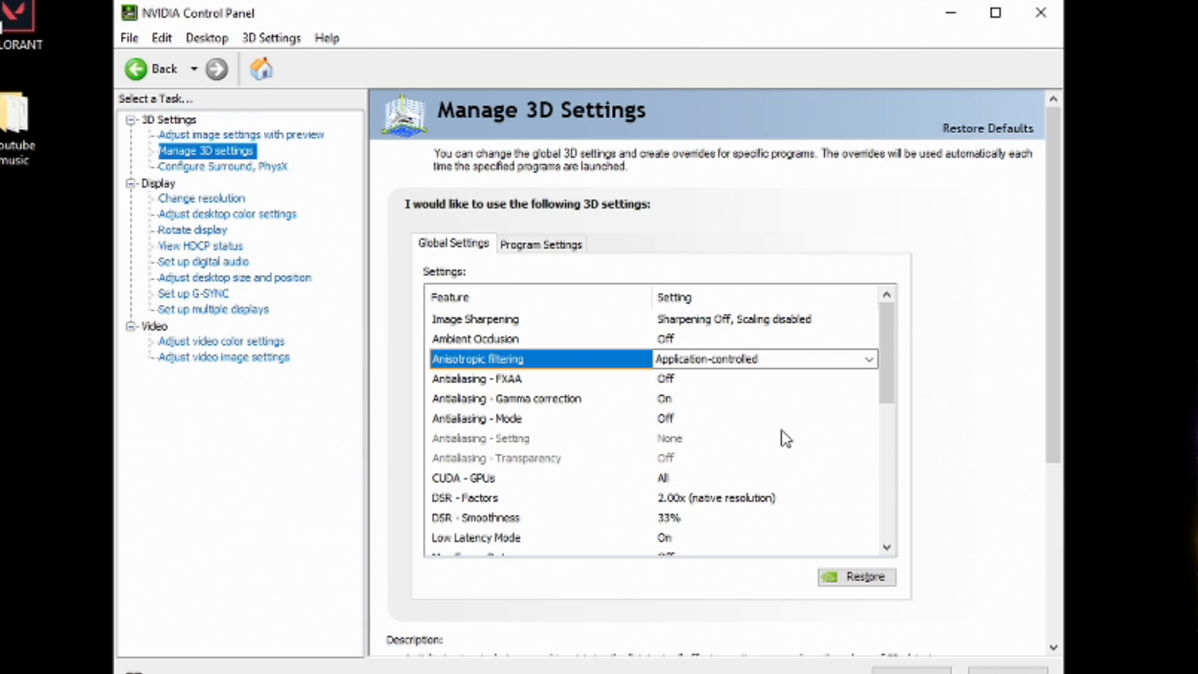
left_click(869, 359)
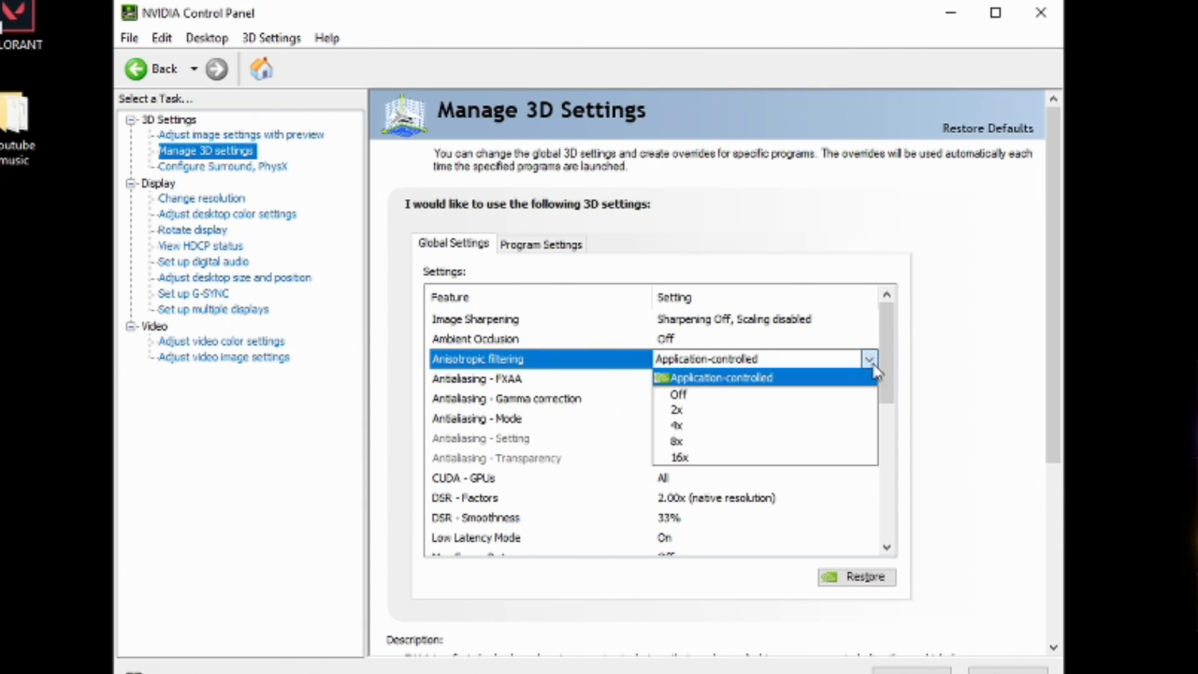
left_click(780, 378)
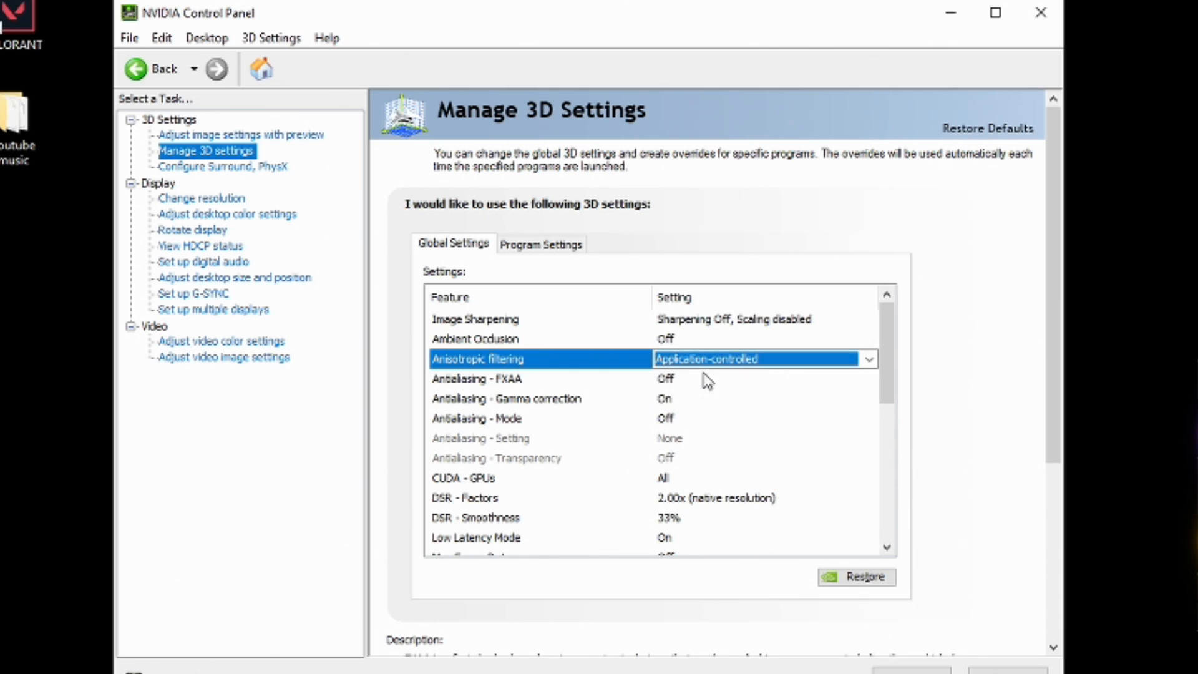
Step: Set Antialiasing - FXAA to Off in the global 3D settings
left_click(672, 378)
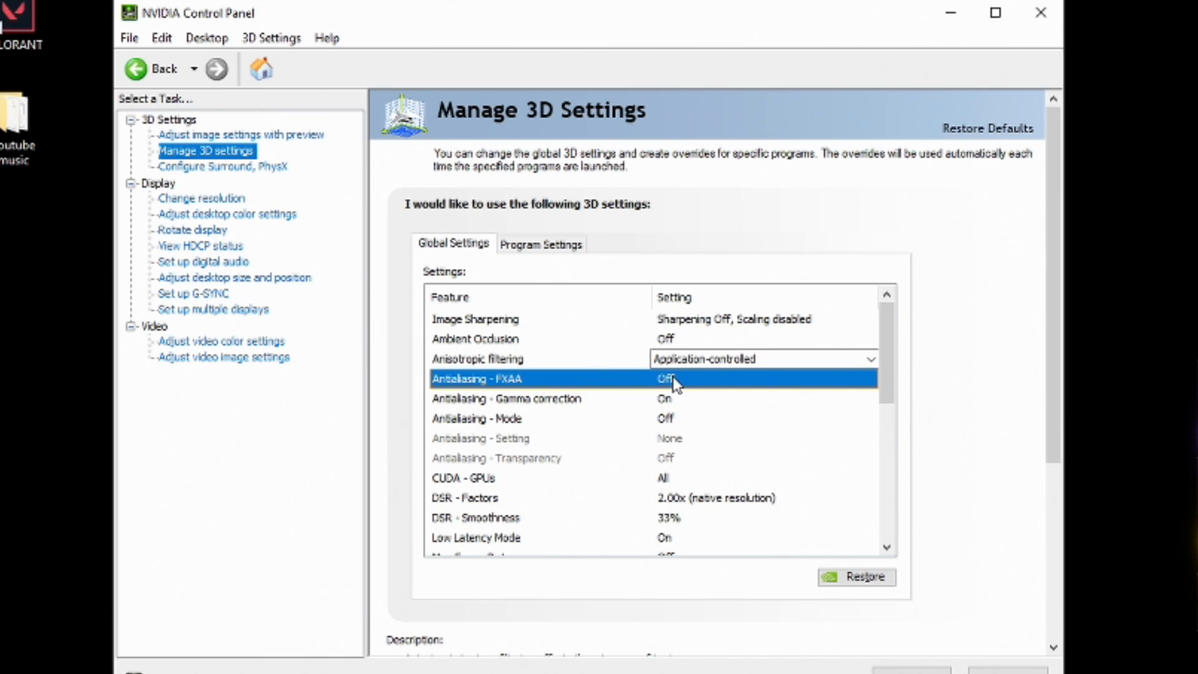
left_click(870, 378)
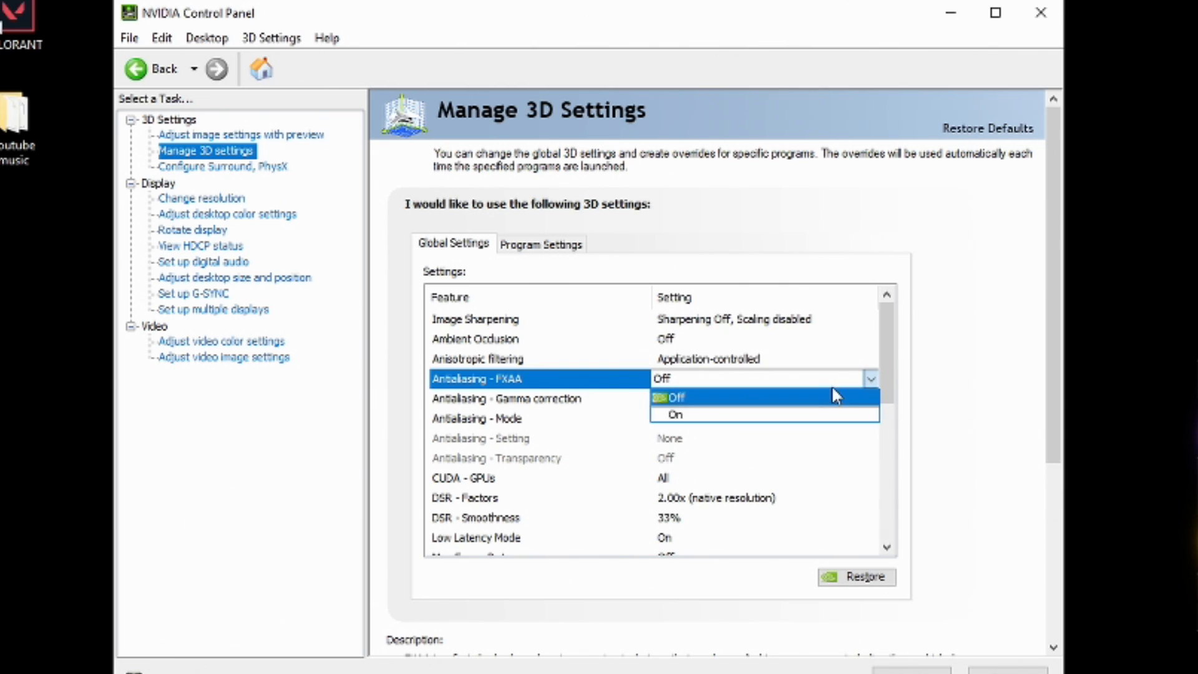
left_click(839, 400)
Step: Review the available options for Antialiasing - Gamma correction and Antialiasing - Mode
left_click(540, 403)
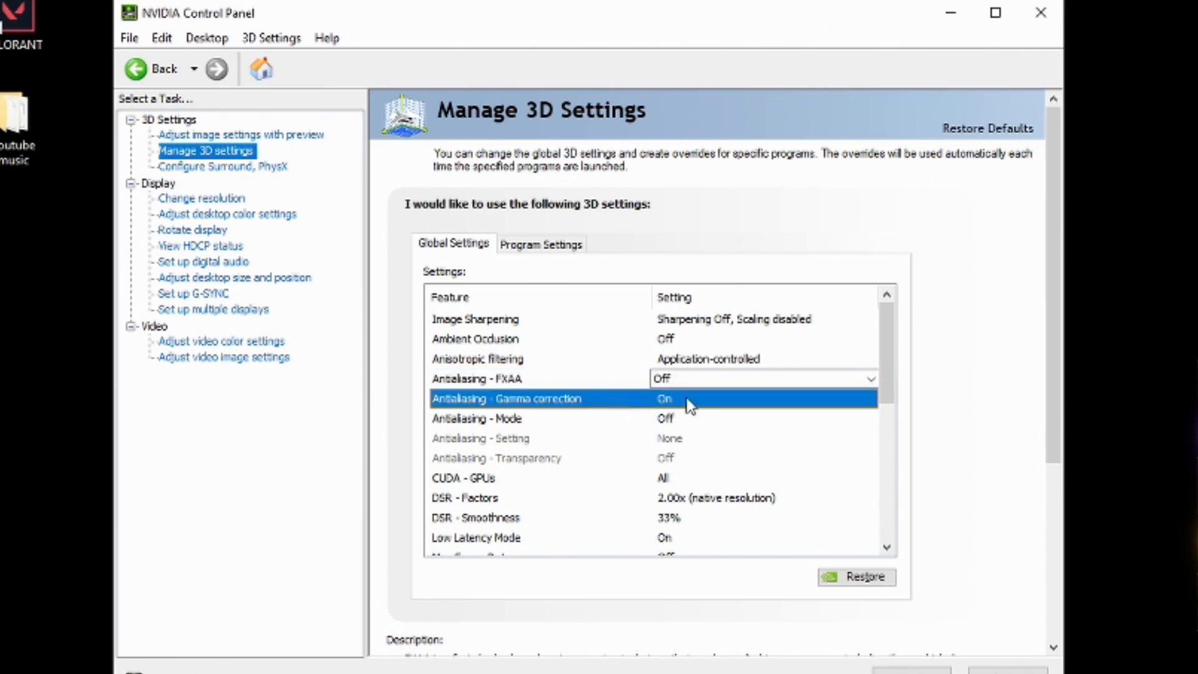
left_click(861, 402)
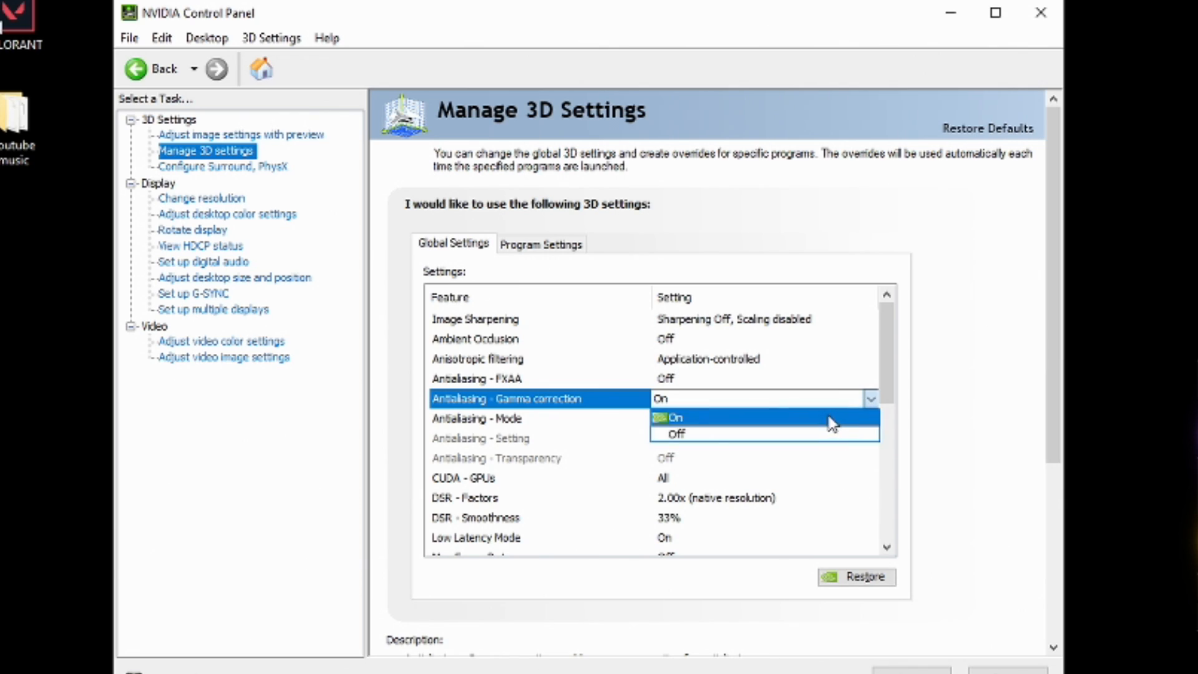
left_click(874, 402)
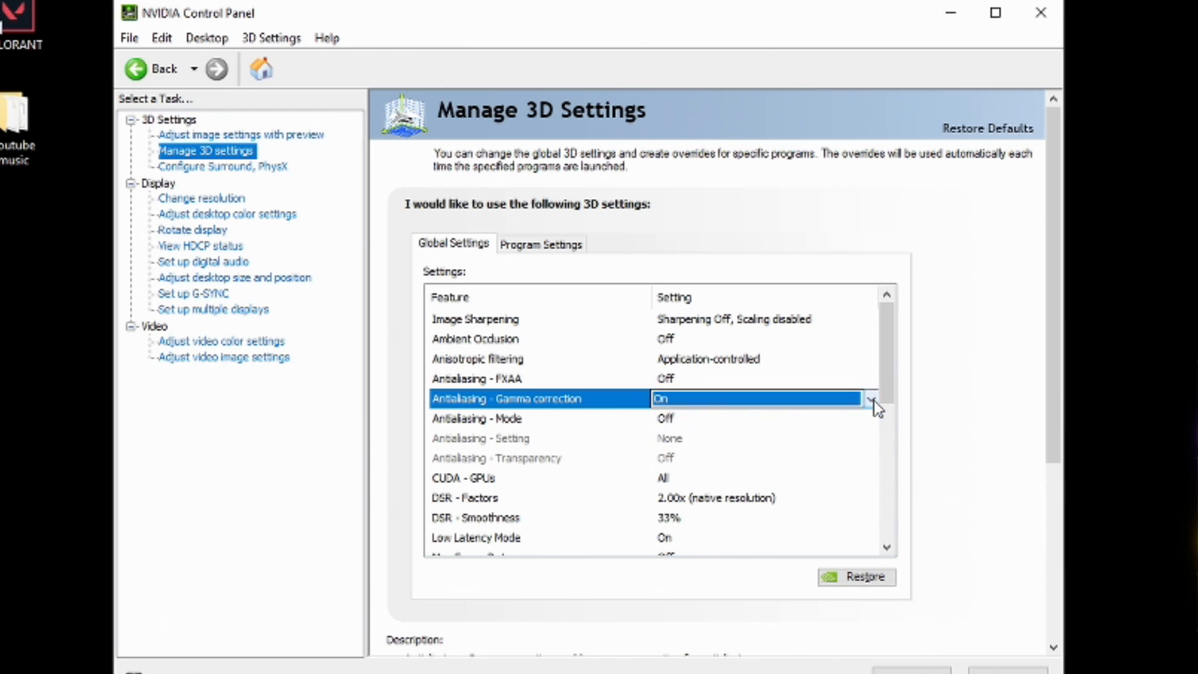
left_click(680, 423)
left_click(703, 422)
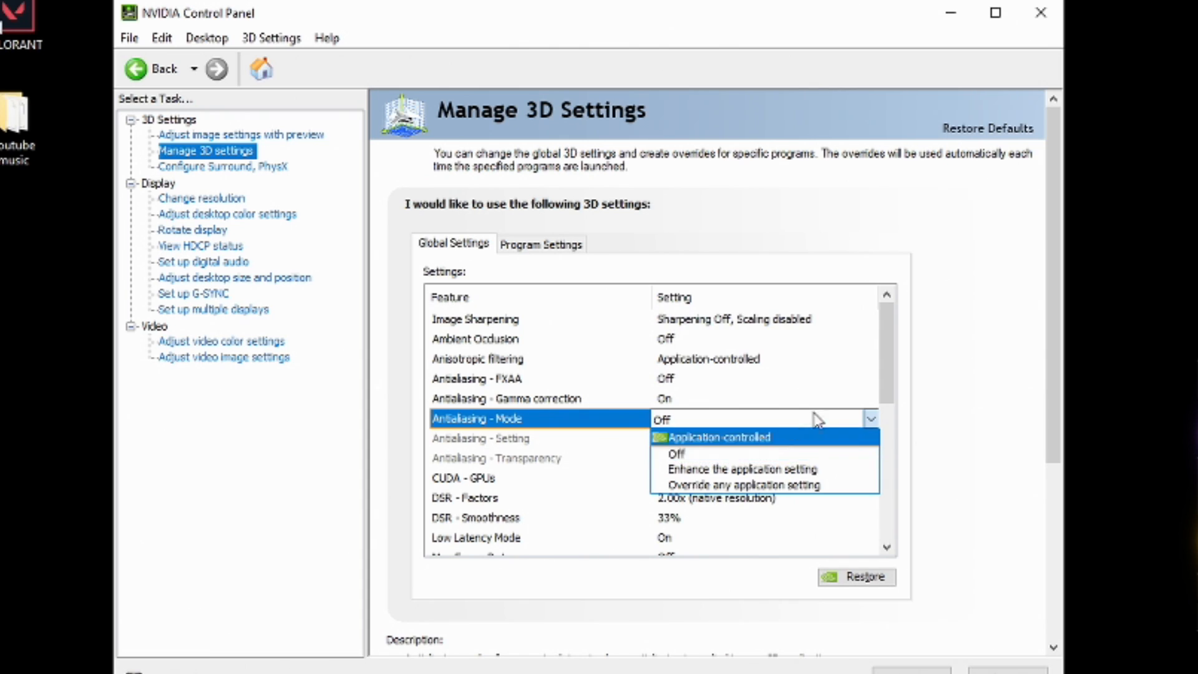
left_click(864, 423)
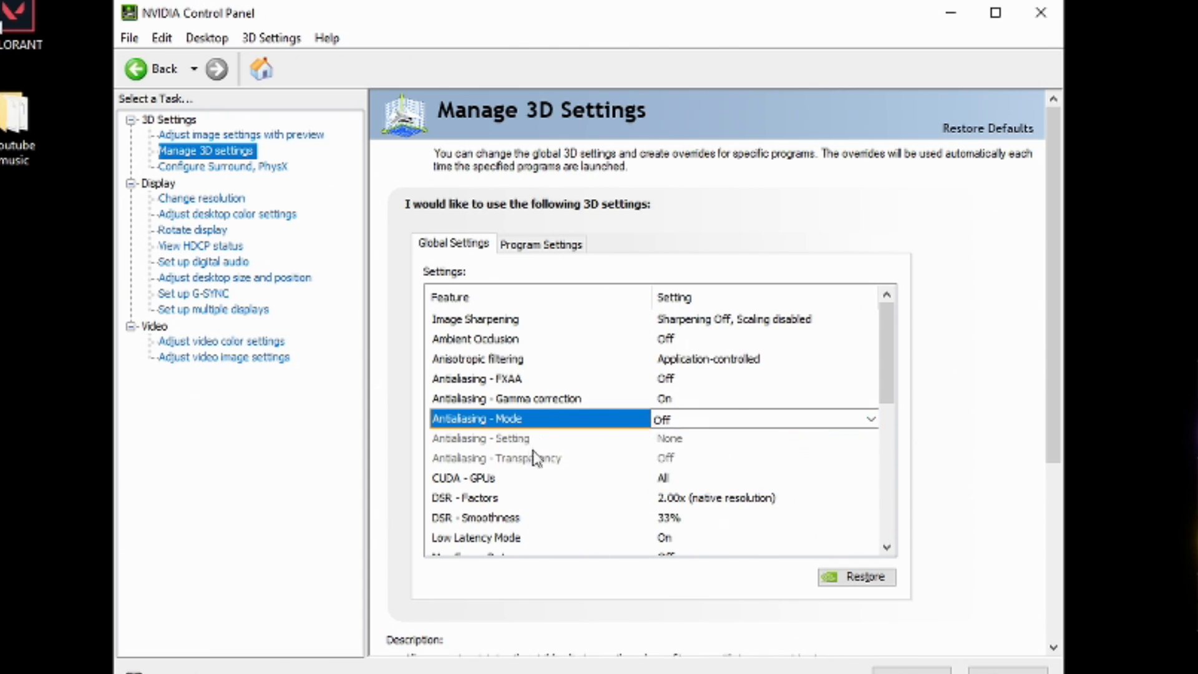
left_click(855, 447)
Step: Confirm GeForce RTX 2060 as the selected GPU for CUDA - GPUs in the global 3D settings
left_click_drag(887, 378, 881, 423)
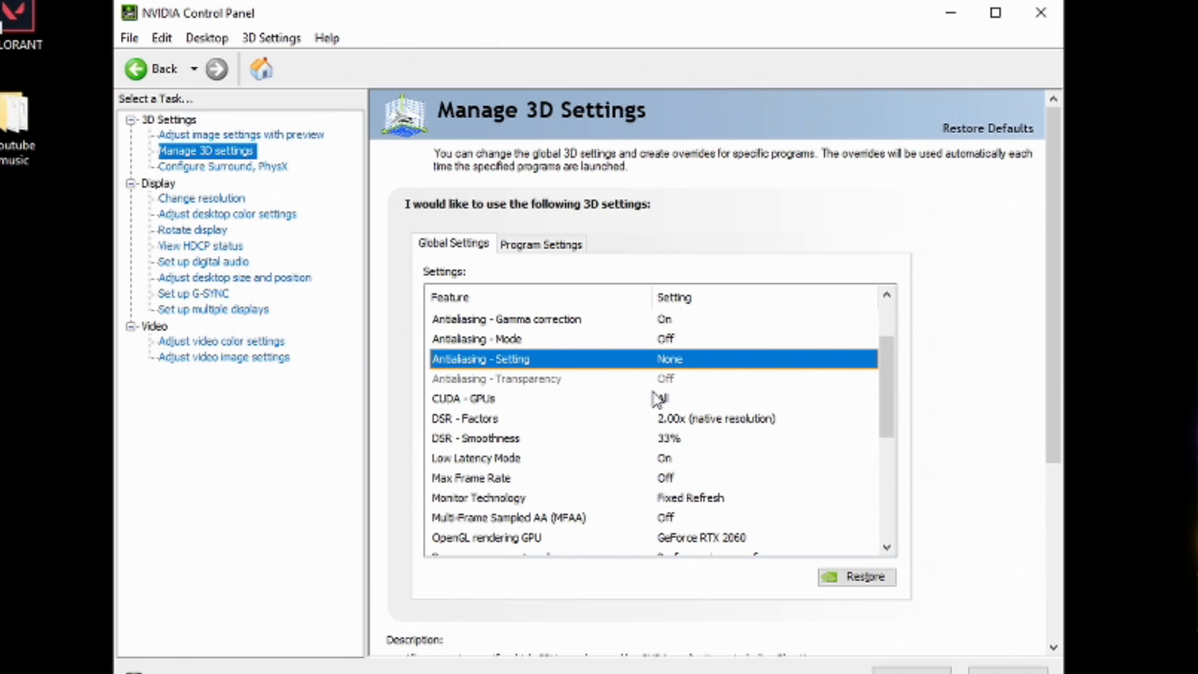
left_click(697, 399)
left_click(772, 404)
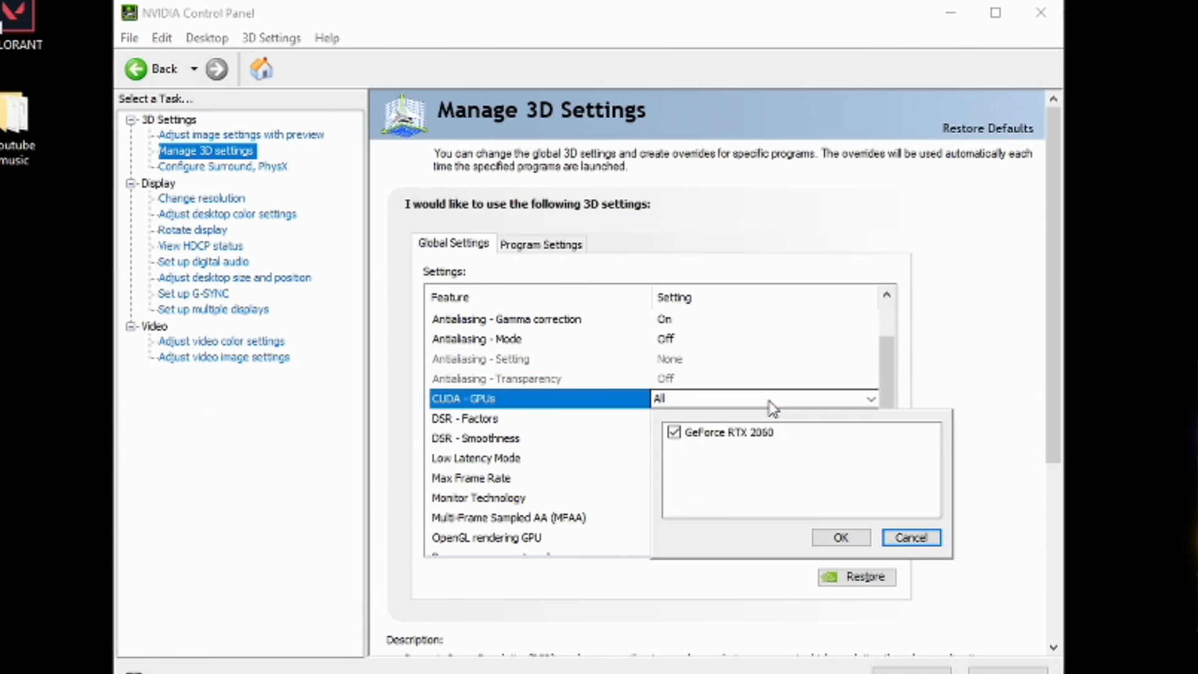
left_click(702, 402)
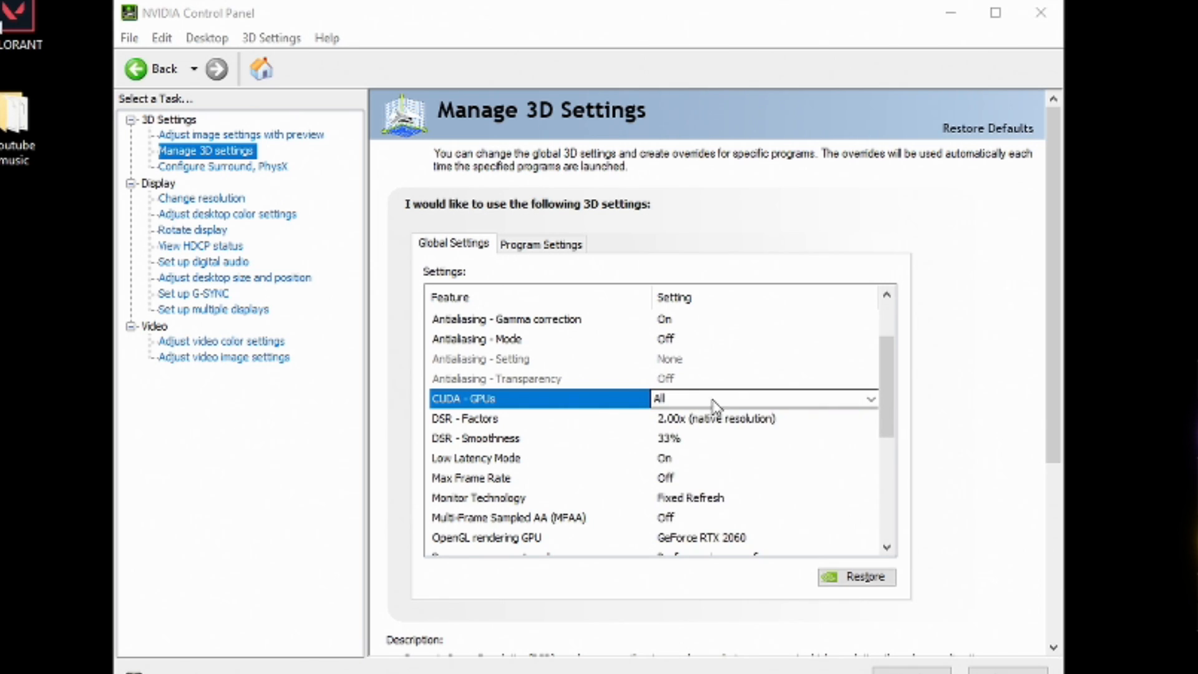
left_click(870, 398)
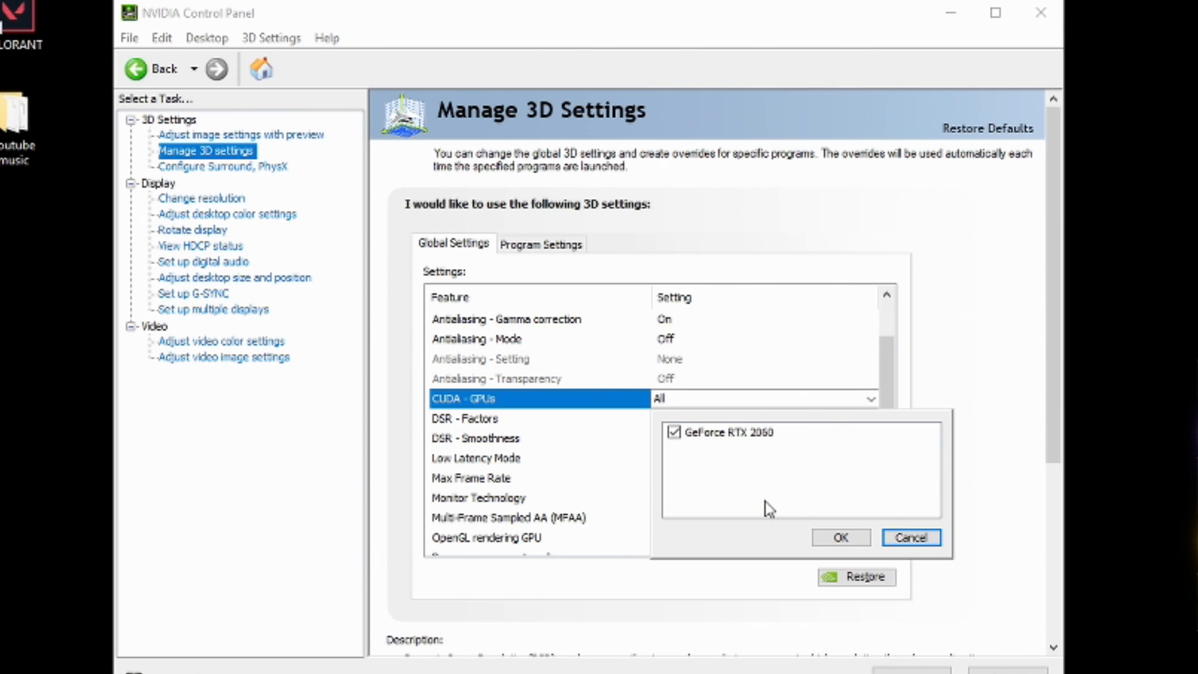
left_click(839, 538)
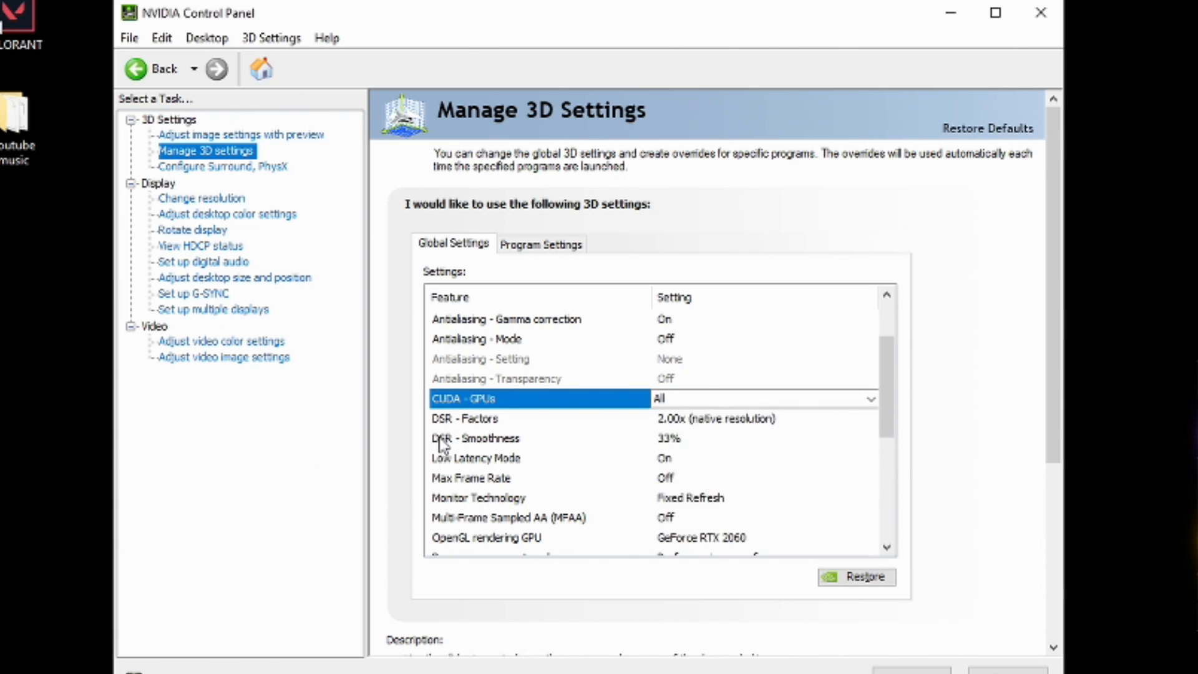
Step: Confirm DSR - Factors at 2.00x (native resolution) and DSR - Smoothness at 33% in the global 3D settings
left_click(767, 422)
left_click(766, 423)
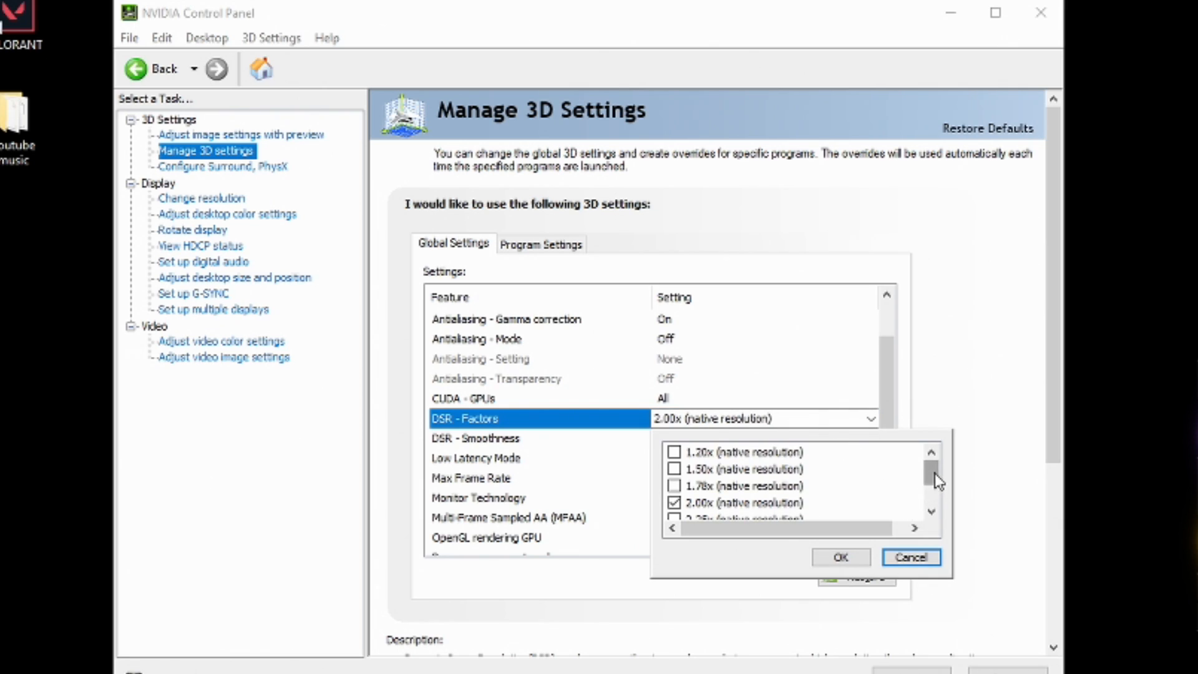
mouse_move(935, 480)
left_mouse_down()
mouse_move(931, 489)
mouse_move(929, 465)
left_mouse_up()
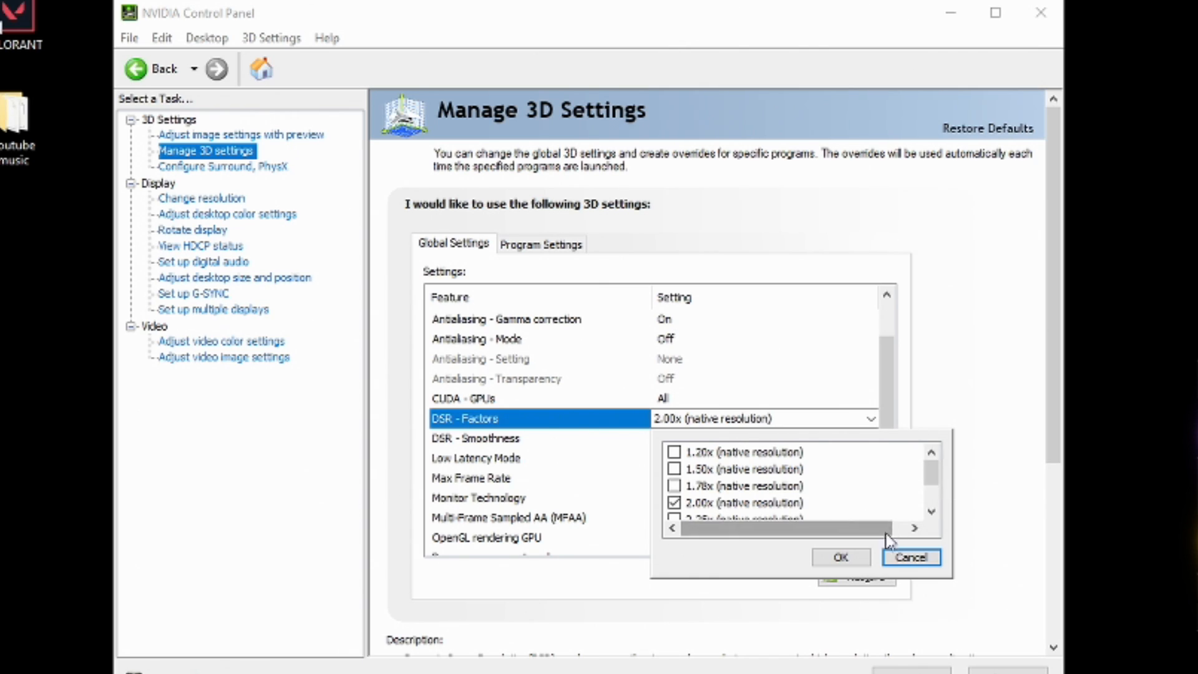
left_click(841, 557)
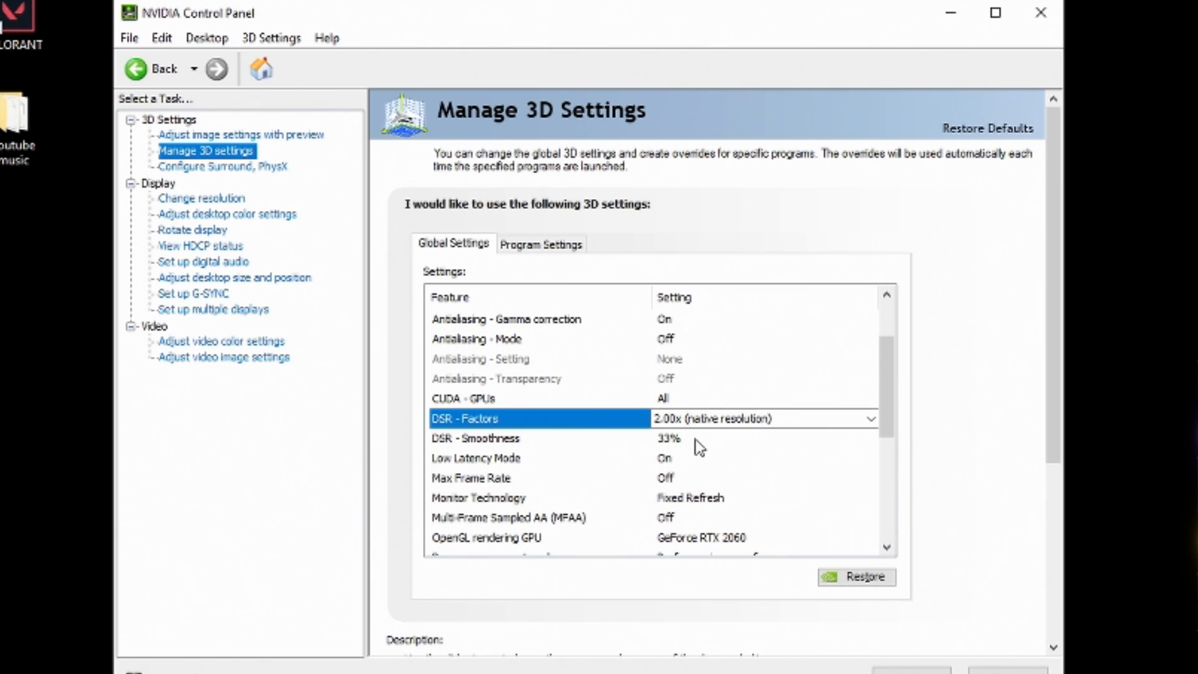
left_click(695, 438)
left_click(816, 440)
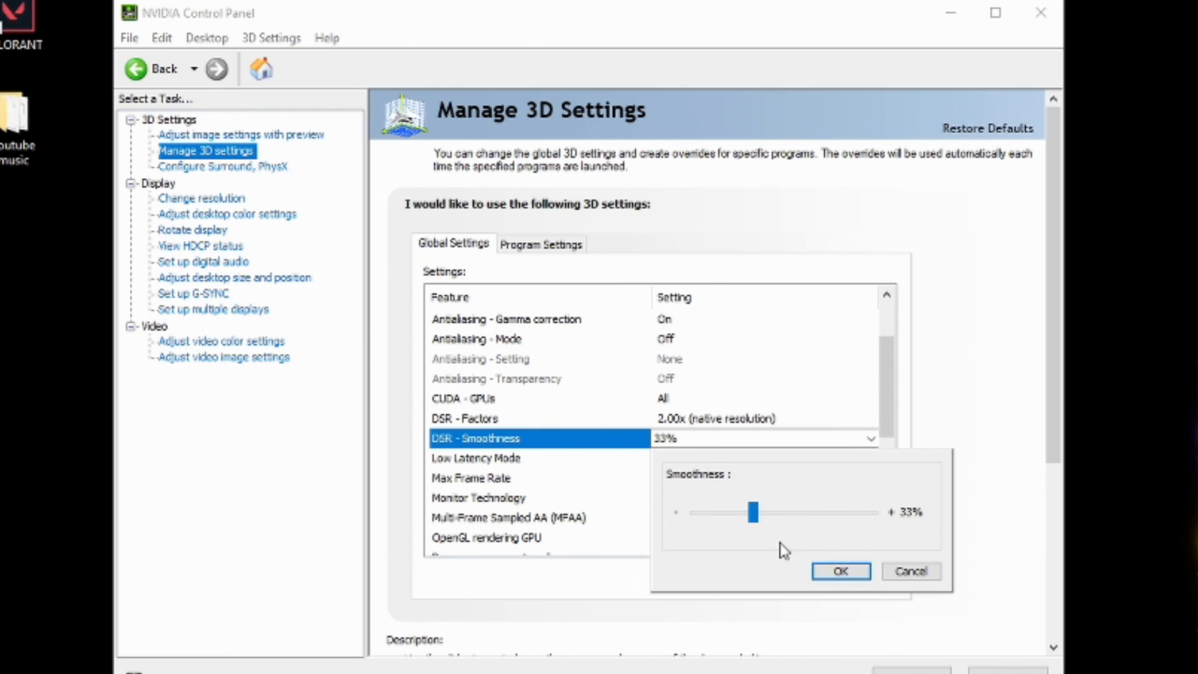
left_click(847, 570)
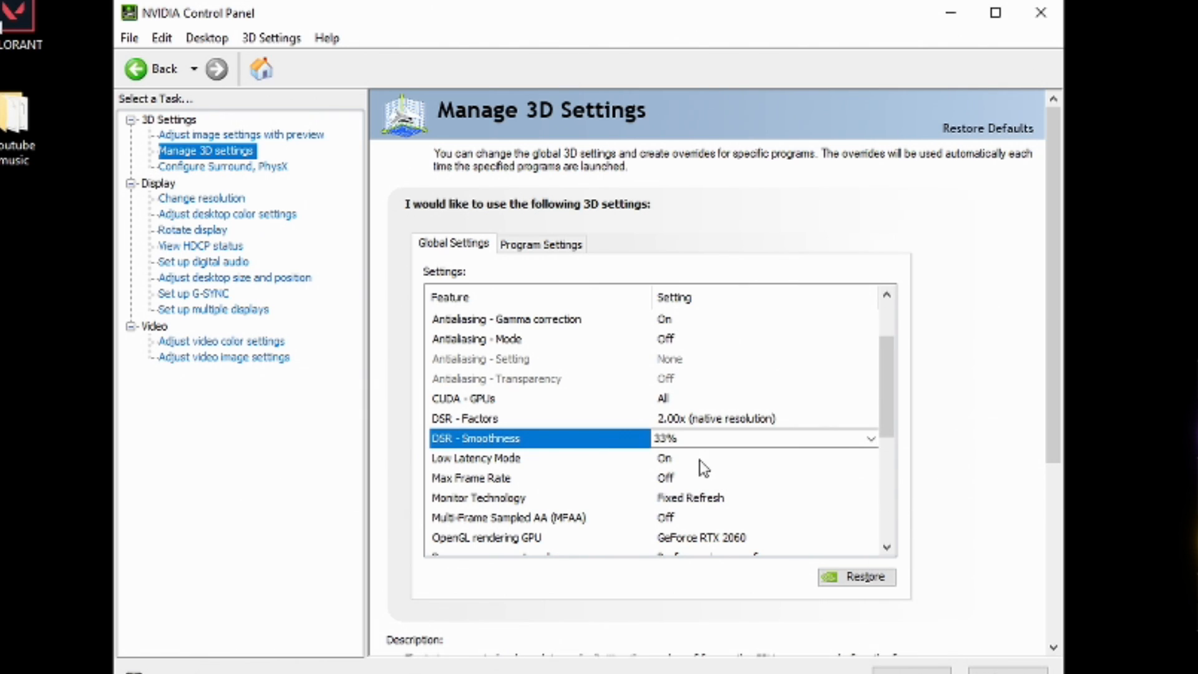
Step: Set Low Latency Mode to Off in the global 3D settings
left_click(745, 460)
left_click(749, 461)
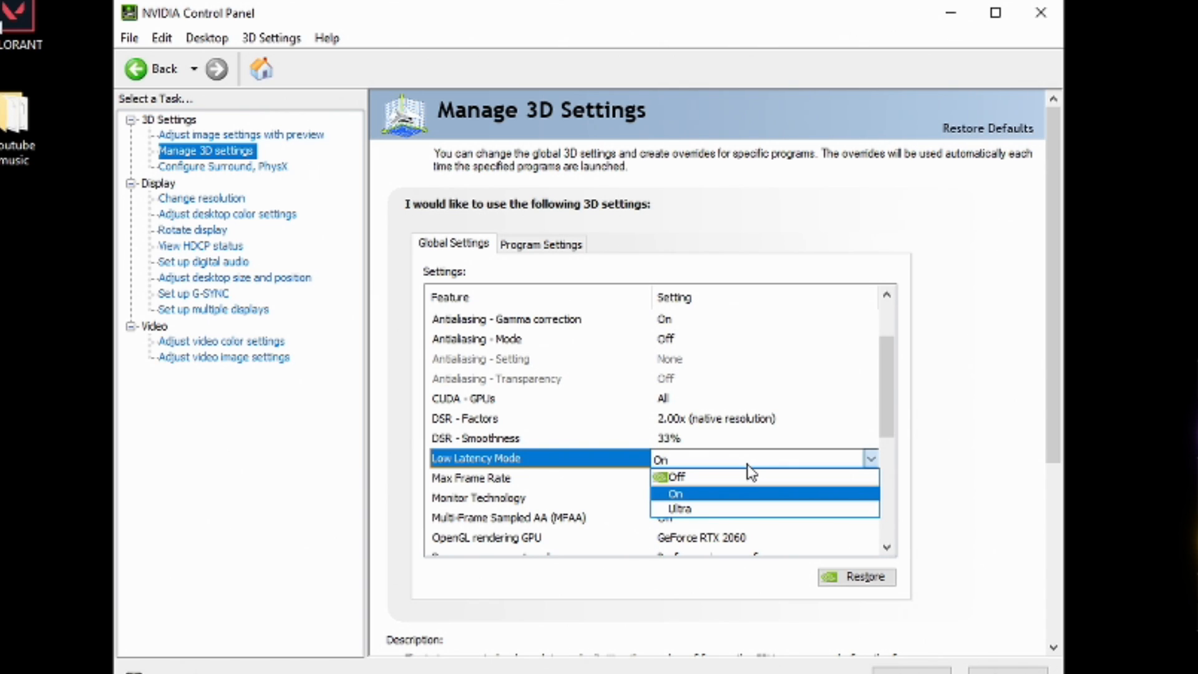
left_click(680, 476)
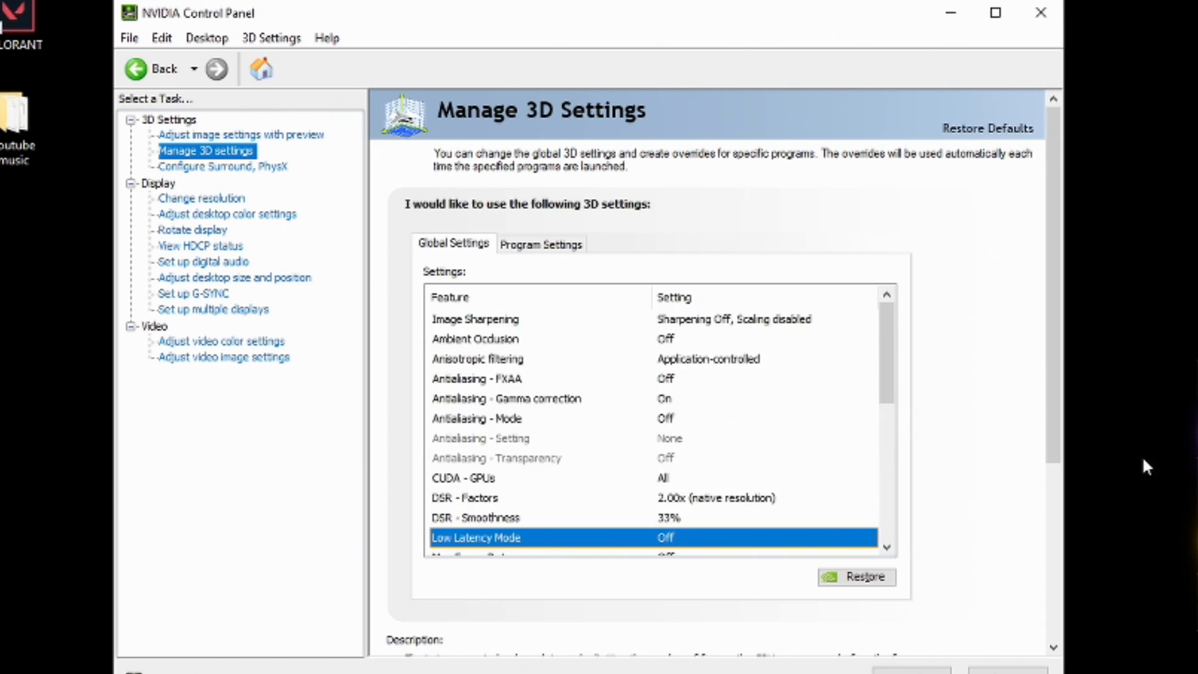
Step: Confirm Off as the Max Frame Rate option in the global 3D settings
left_click_drag(890, 373, 874, 427)
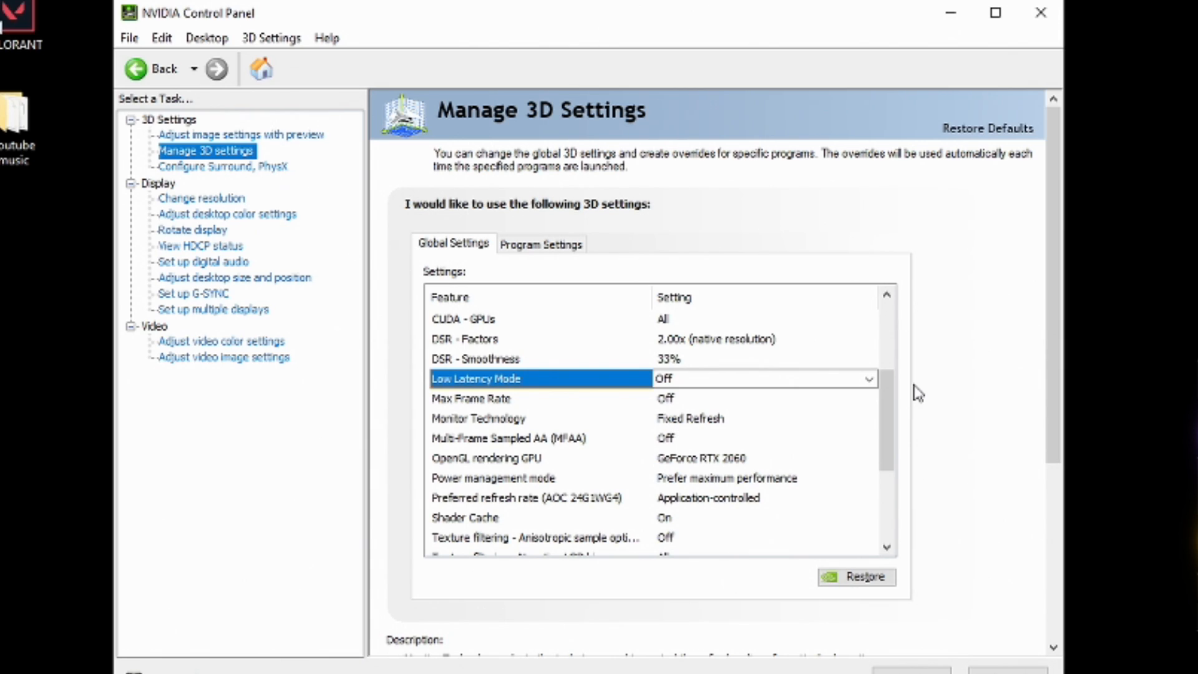
left_click(674, 401)
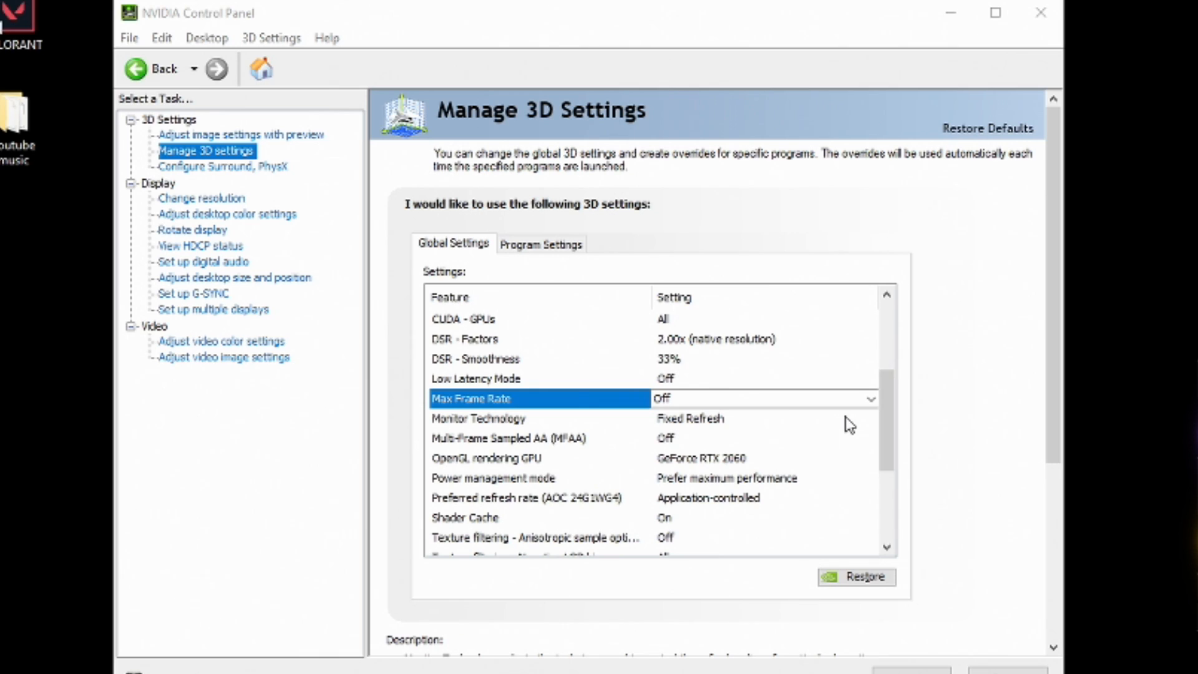
left_click(871, 398)
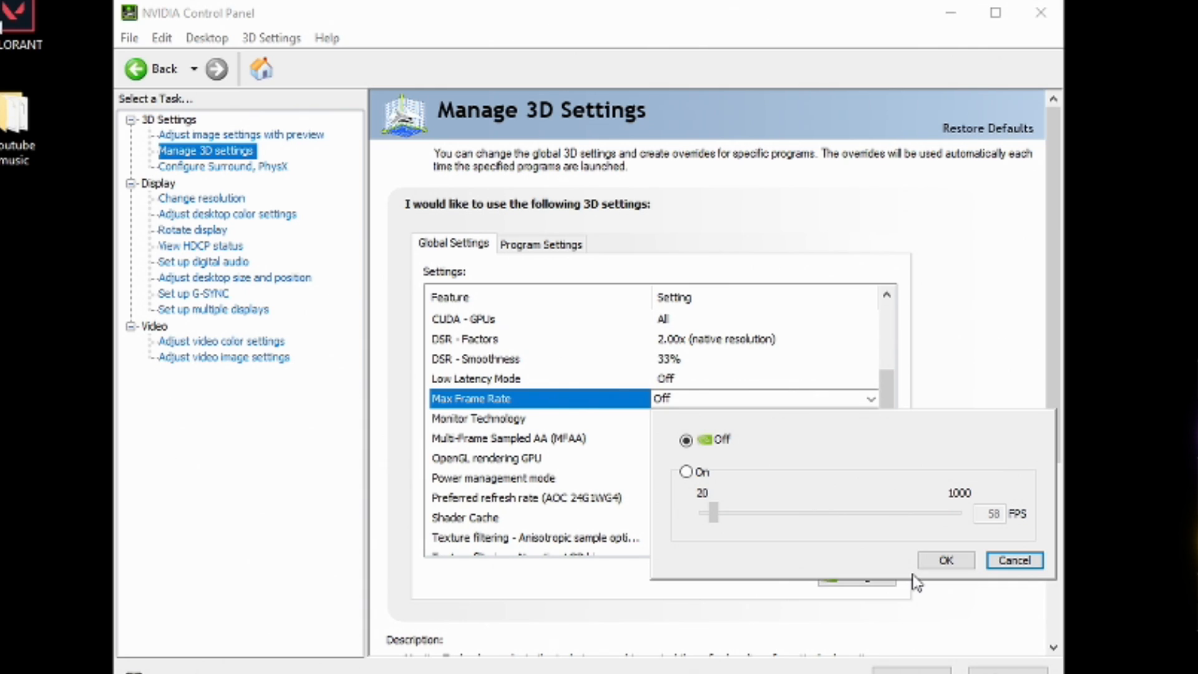
left_click(946, 561)
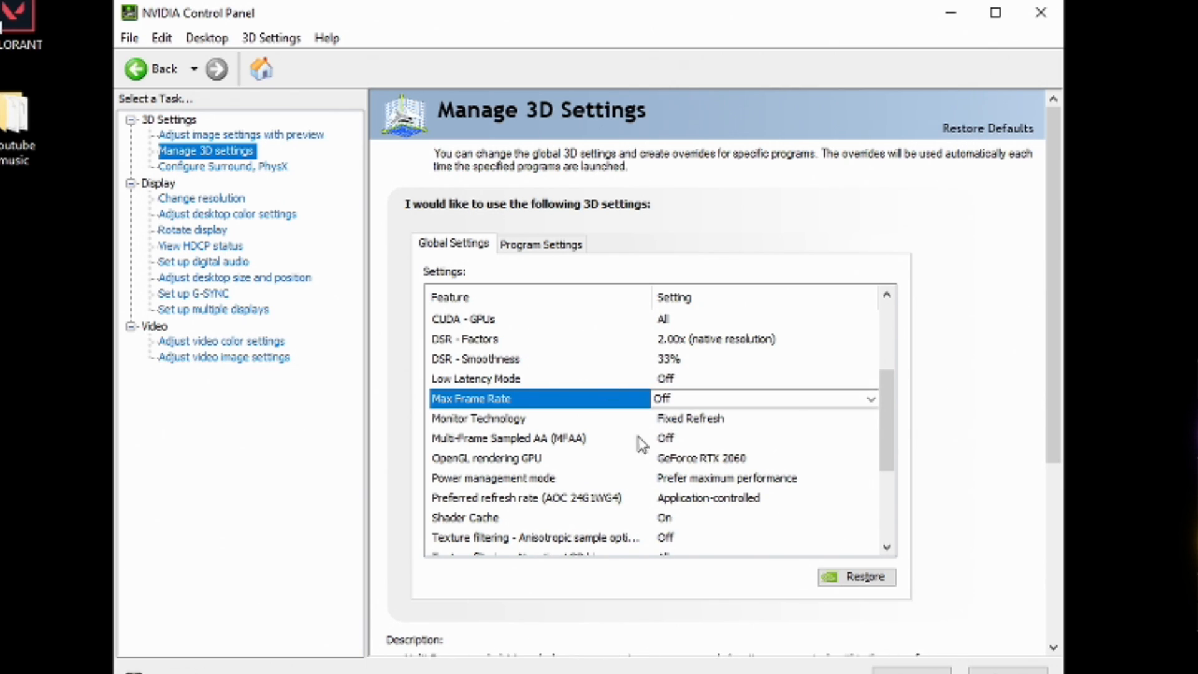
Step: Set Monitor Technology to G-SYNC Compatible in the global 3D settings
left_click(741, 426)
left_click(871, 419)
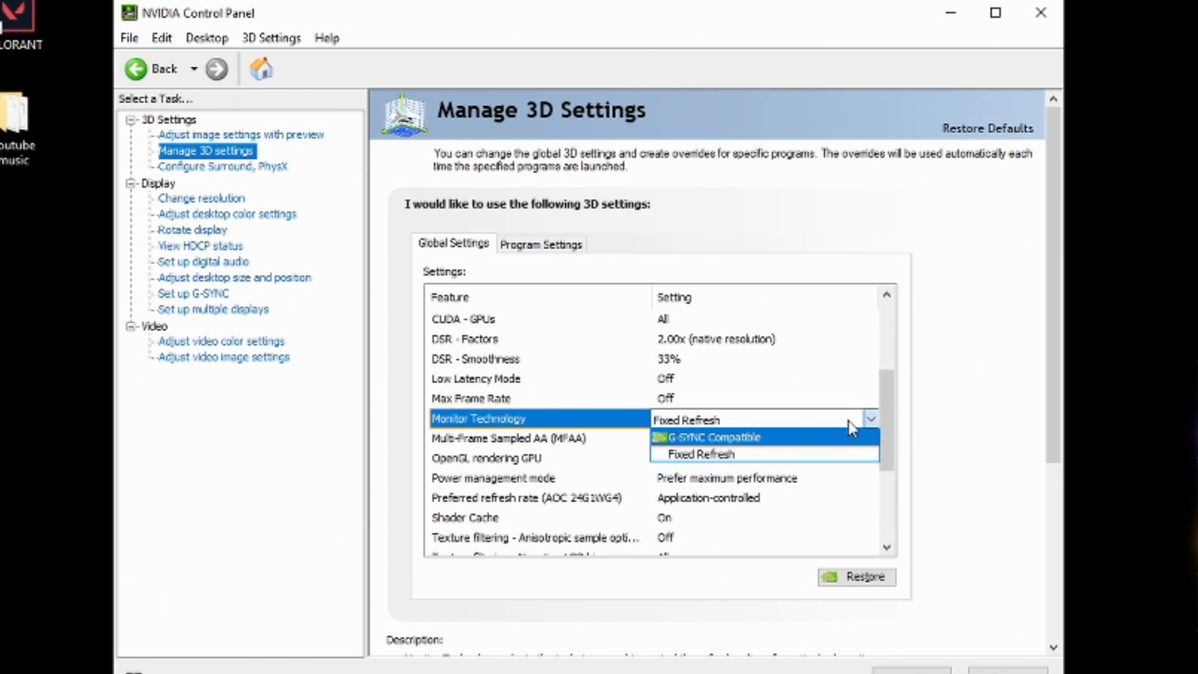
left_click(724, 445)
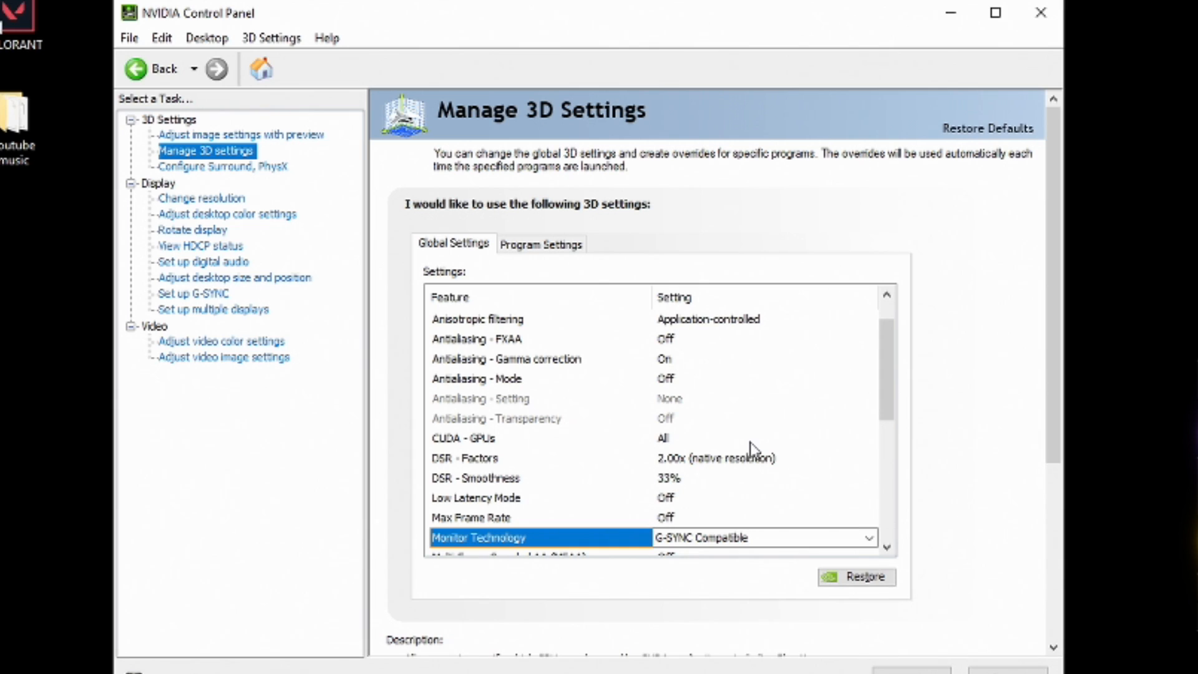
Step: Set Multi-Frame Sampled AA (MFAA) to Off in the global 3D settings
left_click_drag(891, 393, 889, 442)
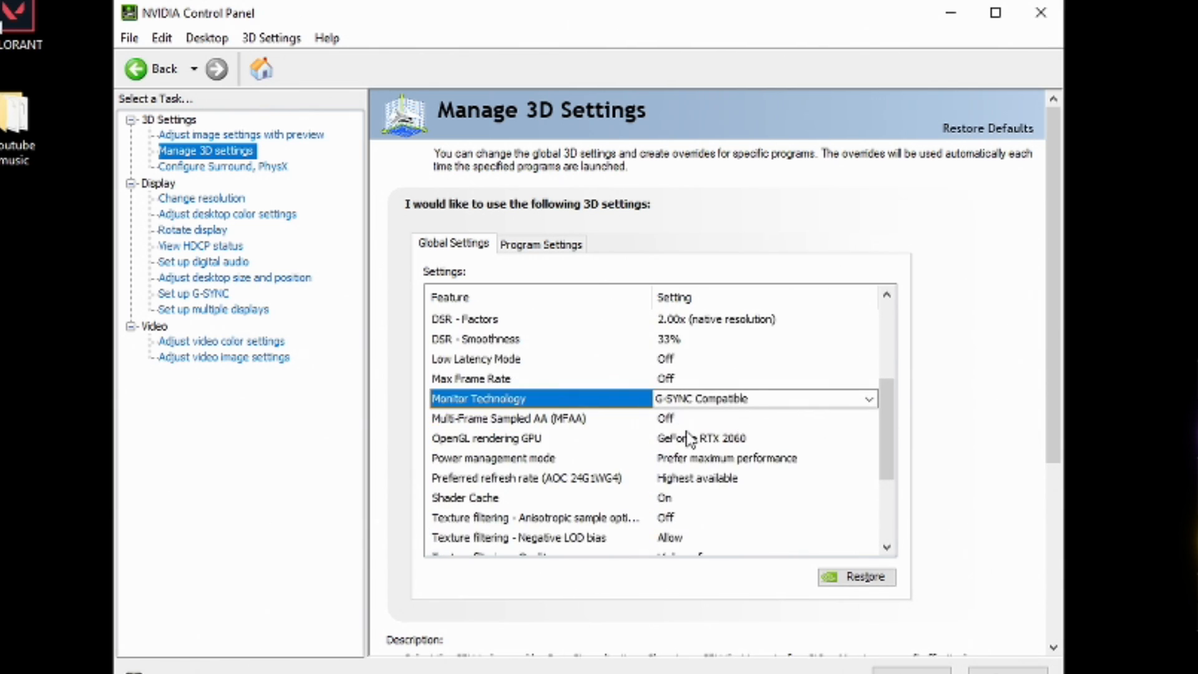
left_click(863, 418)
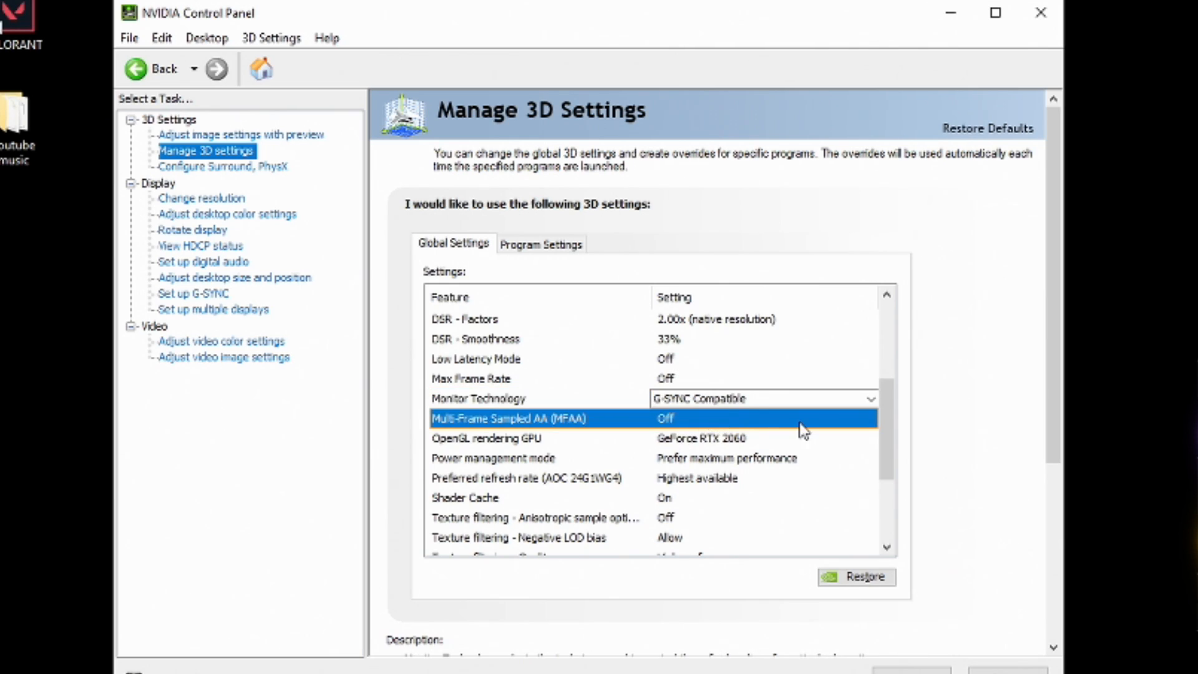
left_click(863, 418)
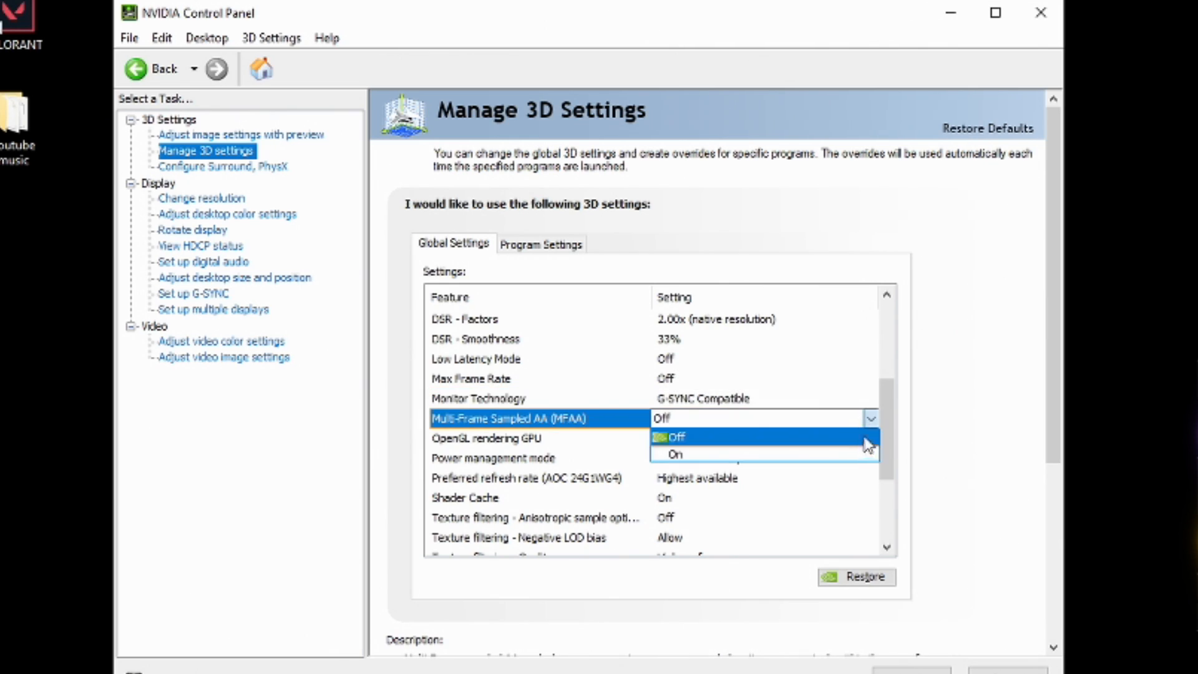
left_click(874, 438)
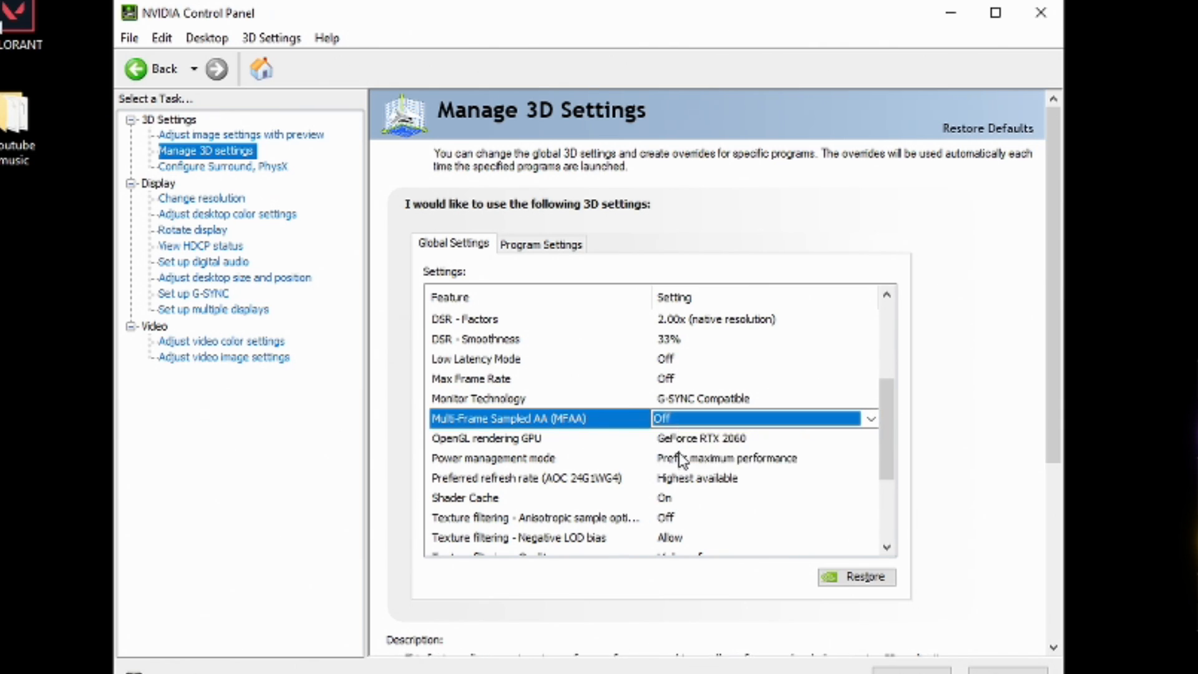
Step: Try setting OpenGL rendering GPU to Auto-select in the global 3D settings
left_click(718, 438)
left_click(871, 439)
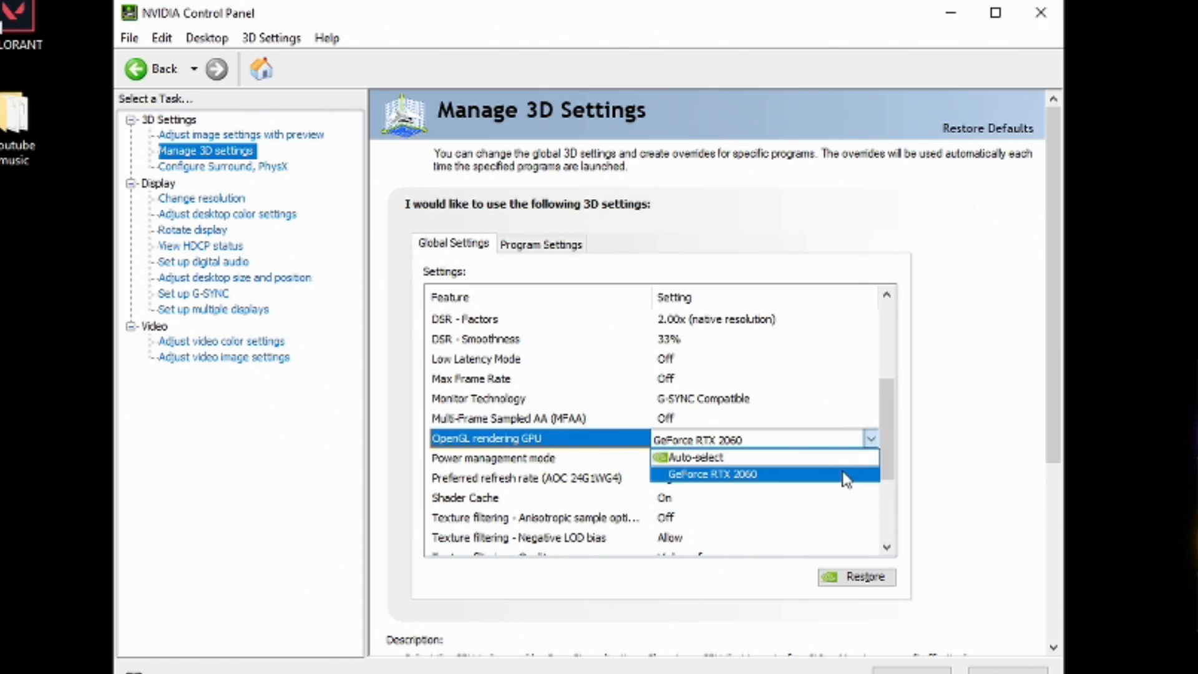
left_click(843, 459)
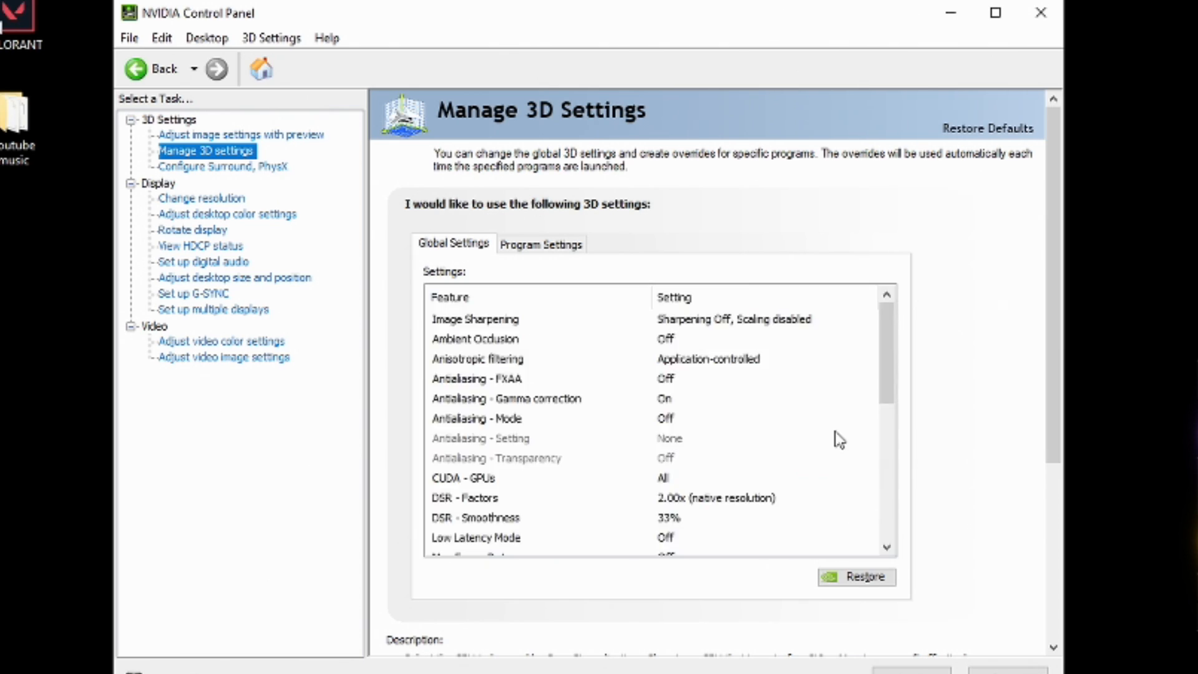
Step: Set OpenGL rendering GPU to GeForce RTX 2060 in the global 3D settings
left_click(869, 537)
left_click(822, 566)
Step: Set Power management mode to Prefer maximum performance in the global 3D settings
left_click_drag(889, 417, 897, 472)
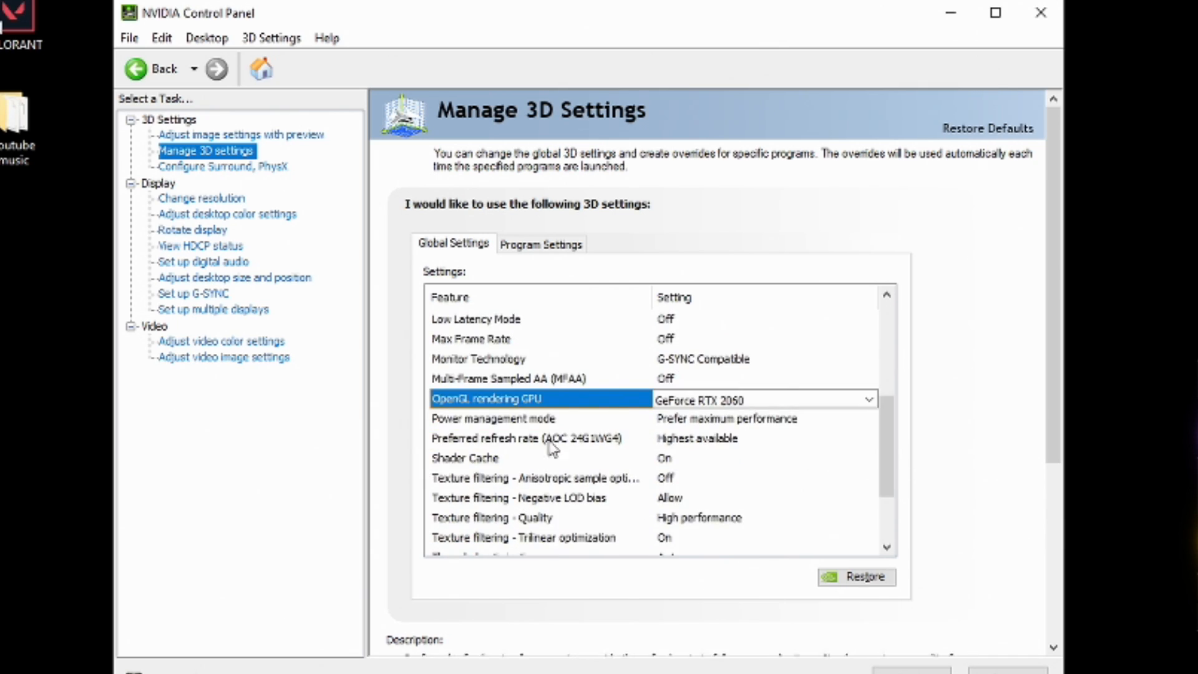
left_click(785, 420)
left_click(786, 420)
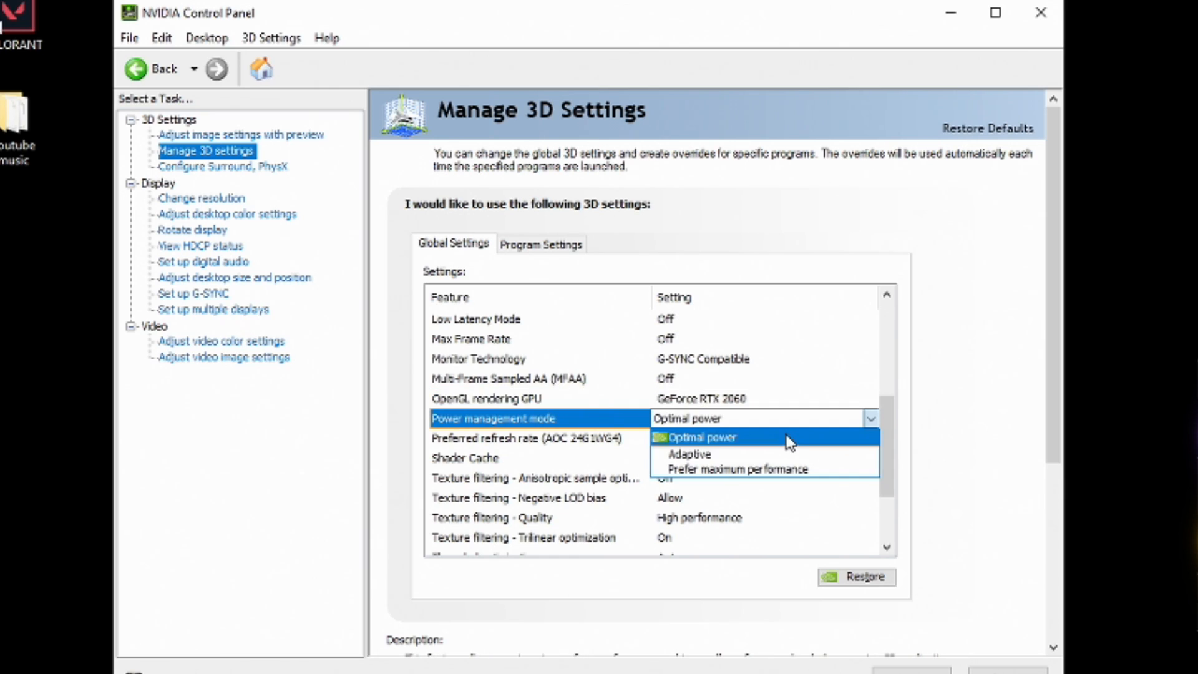
left_click(812, 472)
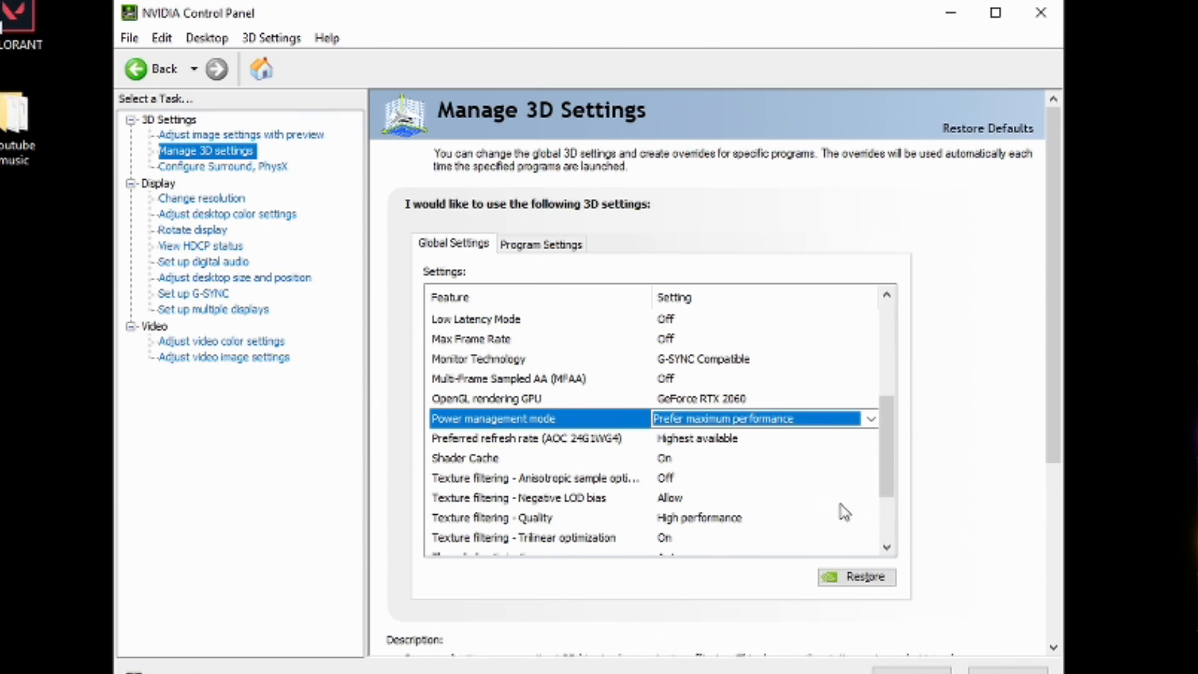
Step: Set Preferred refresh rate for the AOC 24G1WG4 monitor to Highest available
scroll(891, 479, "down", 1)
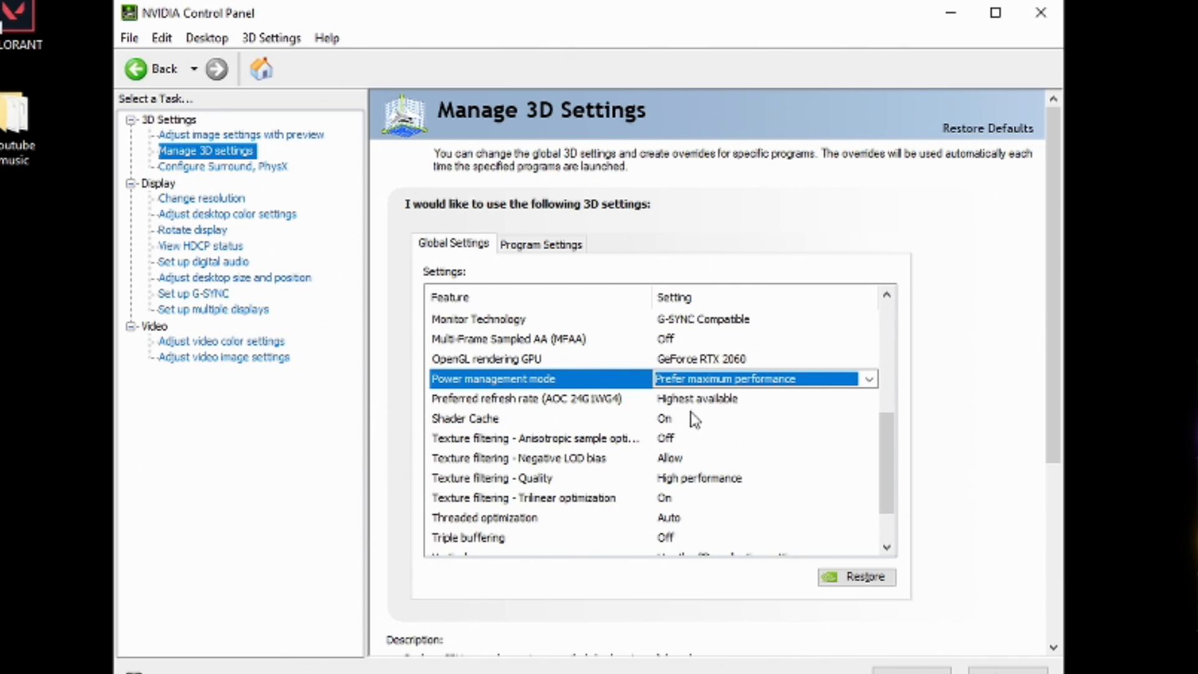
left_click(704, 401)
left_click(813, 404)
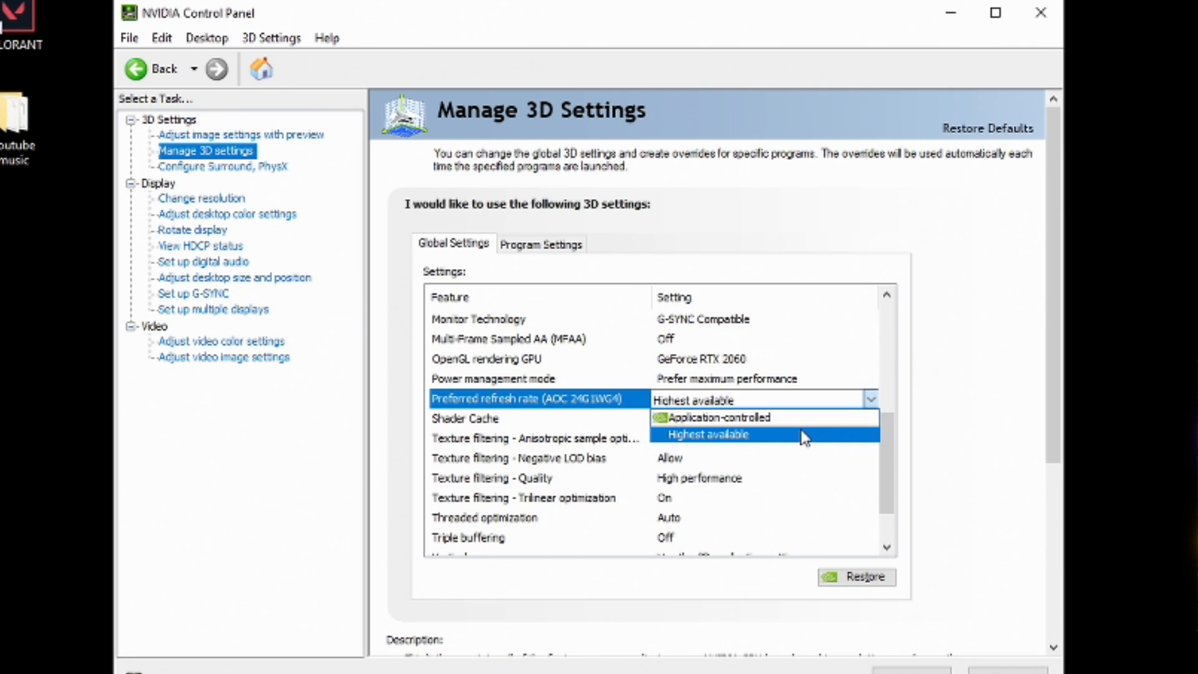
left_click(787, 439)
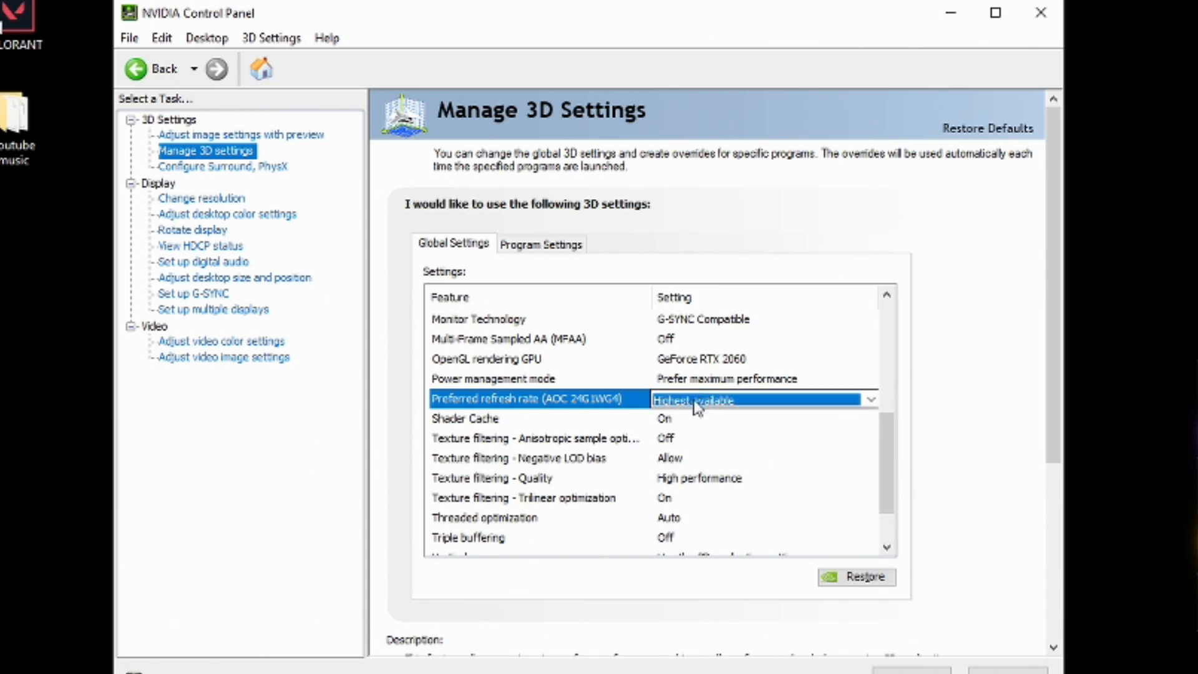
Step: Review the available options for Shader Cache in the global 3D settings
left_click(664, 418)
left_click(870, 418)
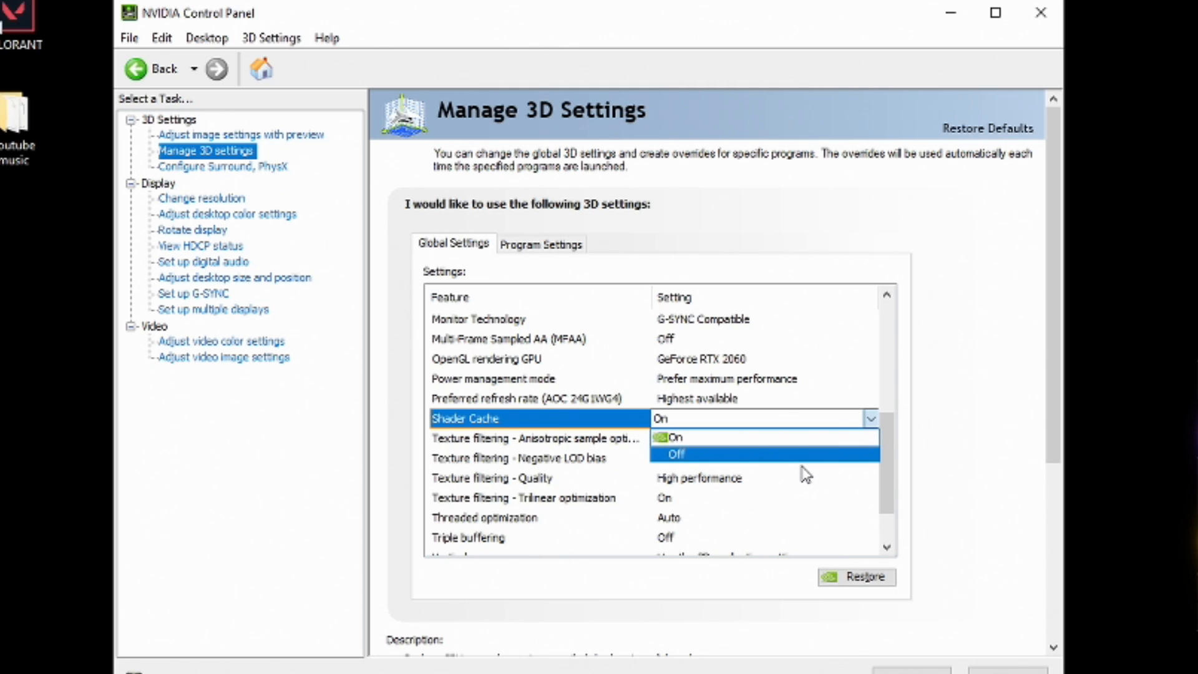
left_click(872, 424)
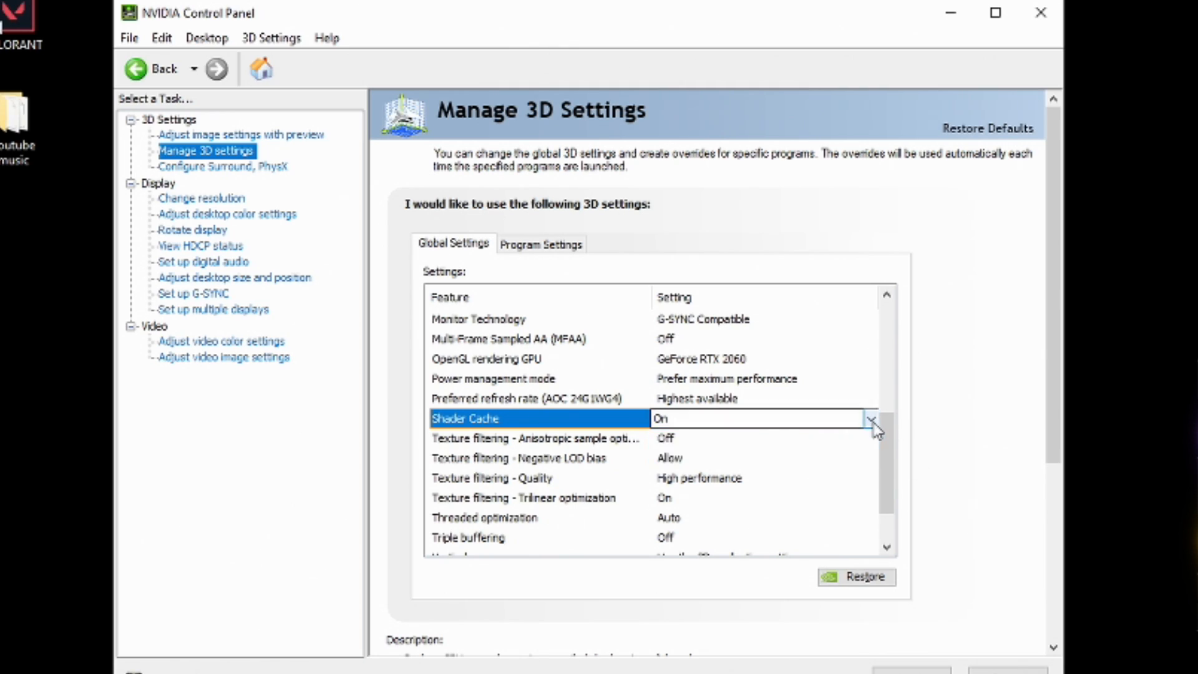
Step: Set Texture filtering - Anisotropic sample optimization to Off and Texture filtering - Negative LOD bias to Allow
left_click(668, 440)
left_click(677, 439)
left_click(771, 455)
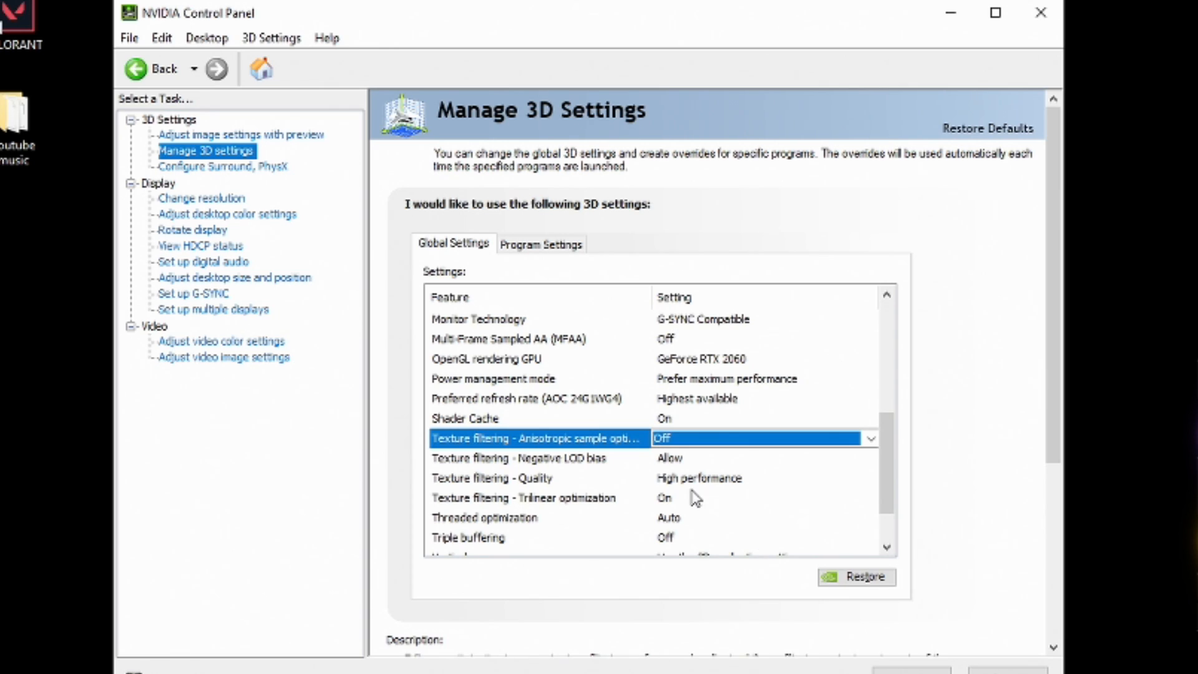
left_click(679, 460)
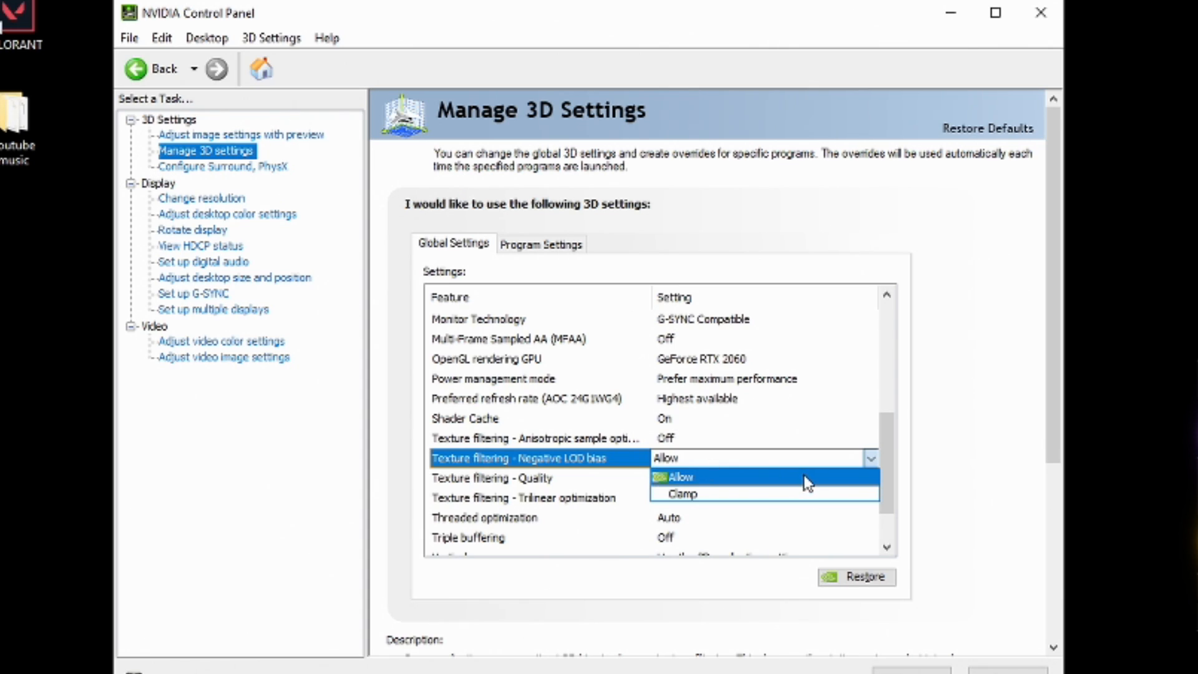
left_click(819, 484)
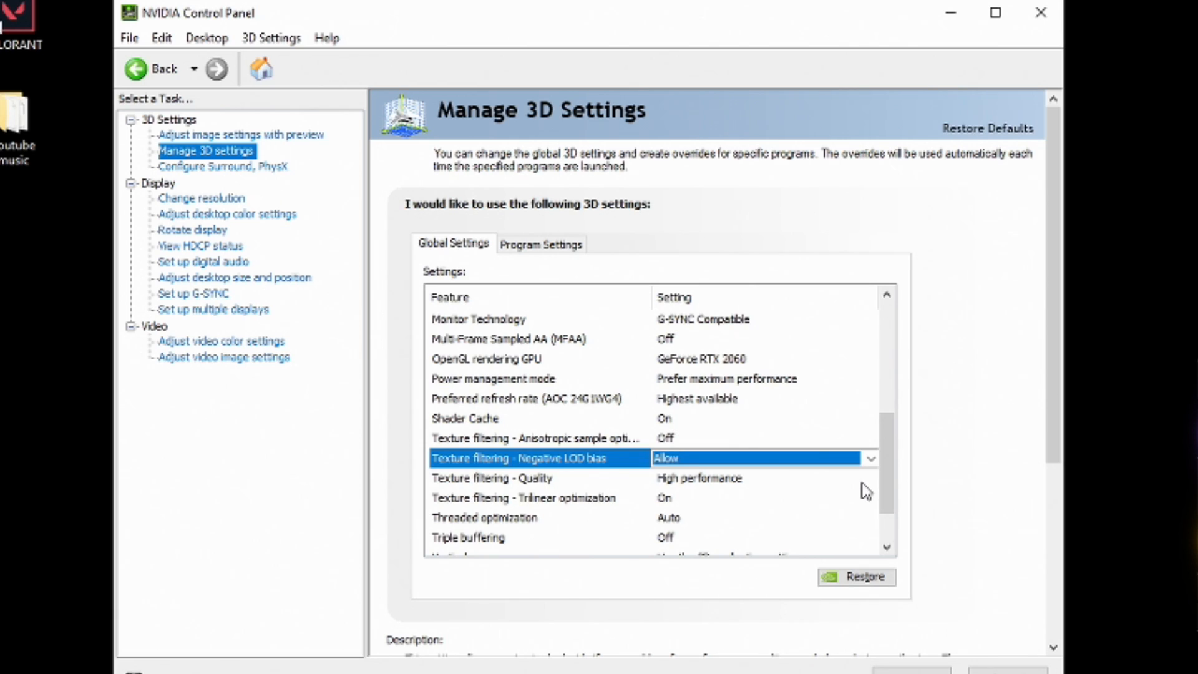
Step: Set Texture filtering - Quality to High performance and Texture filtering - Trilinear optimization to On in the global 3D settings
left_click(697, 484)
left_click(724, 479)
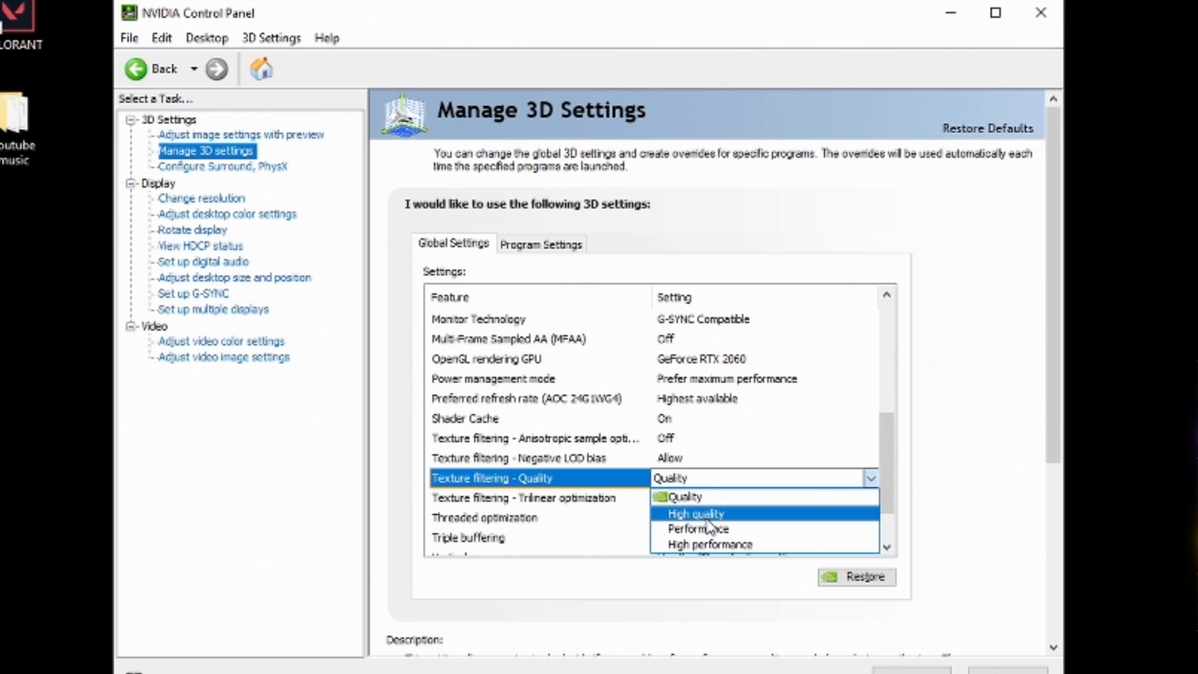
left_click(710, 544)
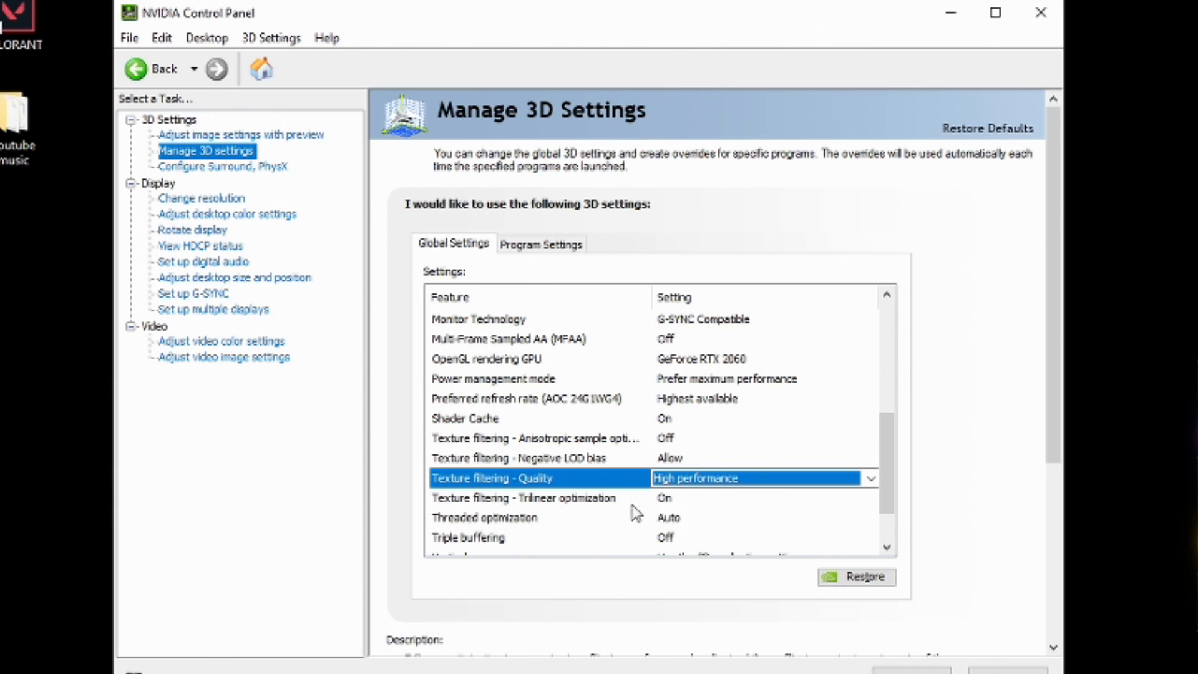
left_click(669, 506)
left_click(671, 507)
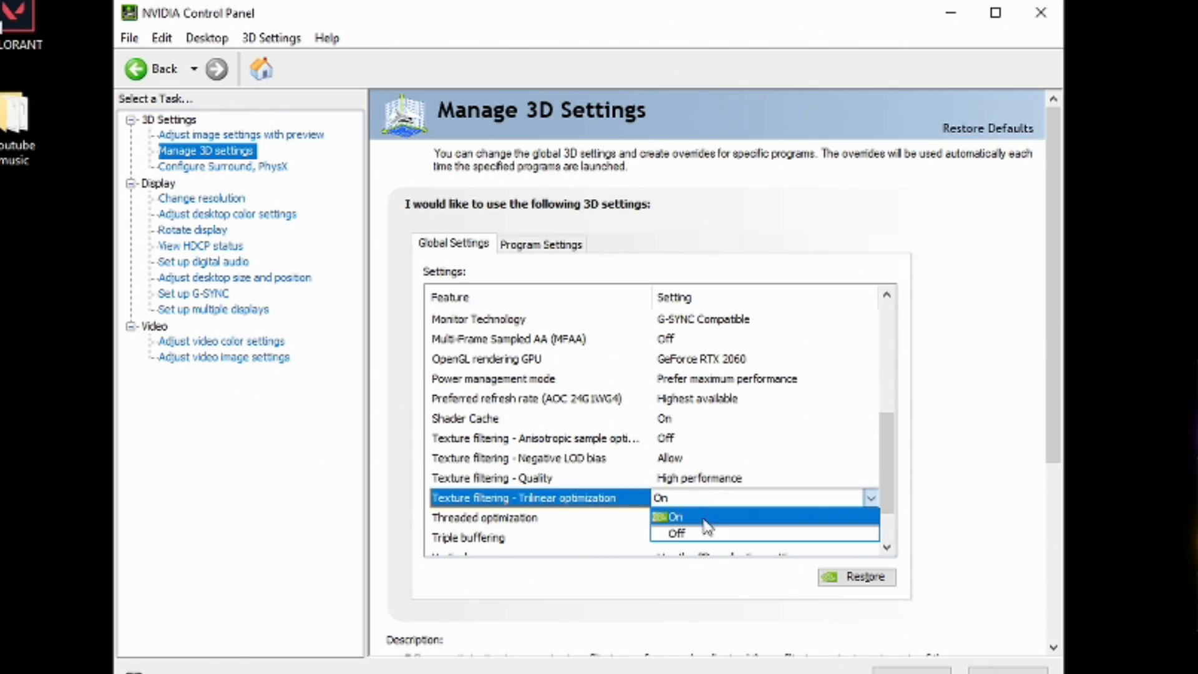
left_click(705, 519)
Step: Set Threaded optimization to On in the global 3D settings
left_click_drag(890, 480, 893, 496)
left_click(693, 481)
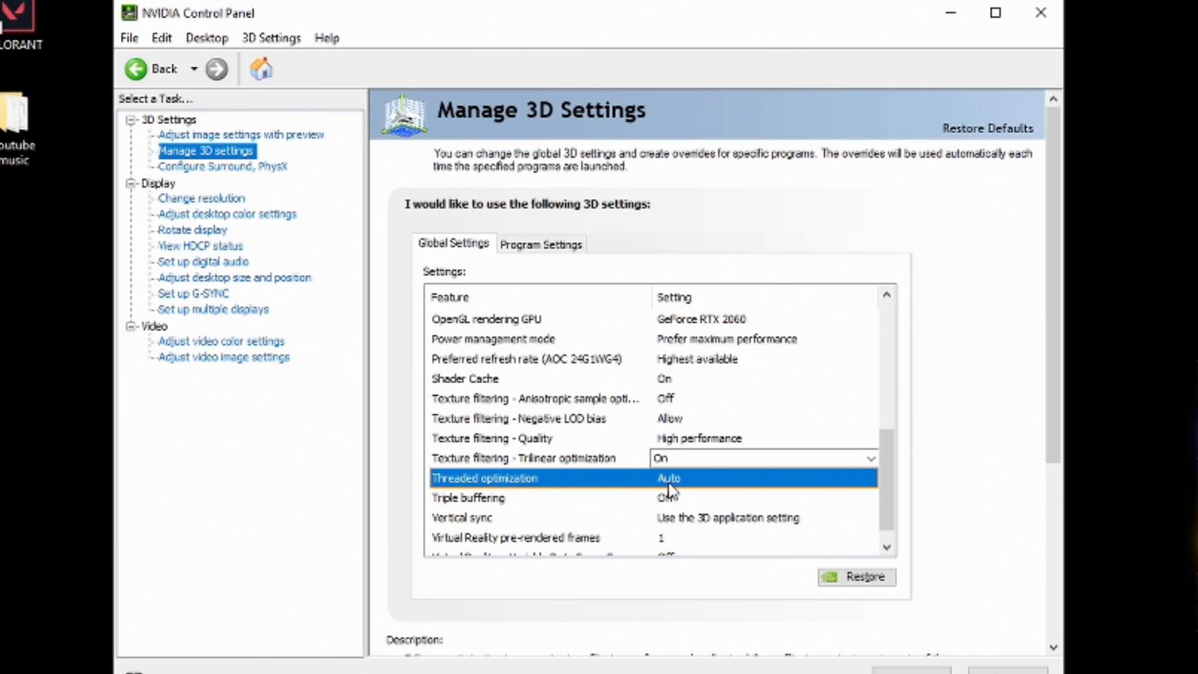
left_click(679, 482)
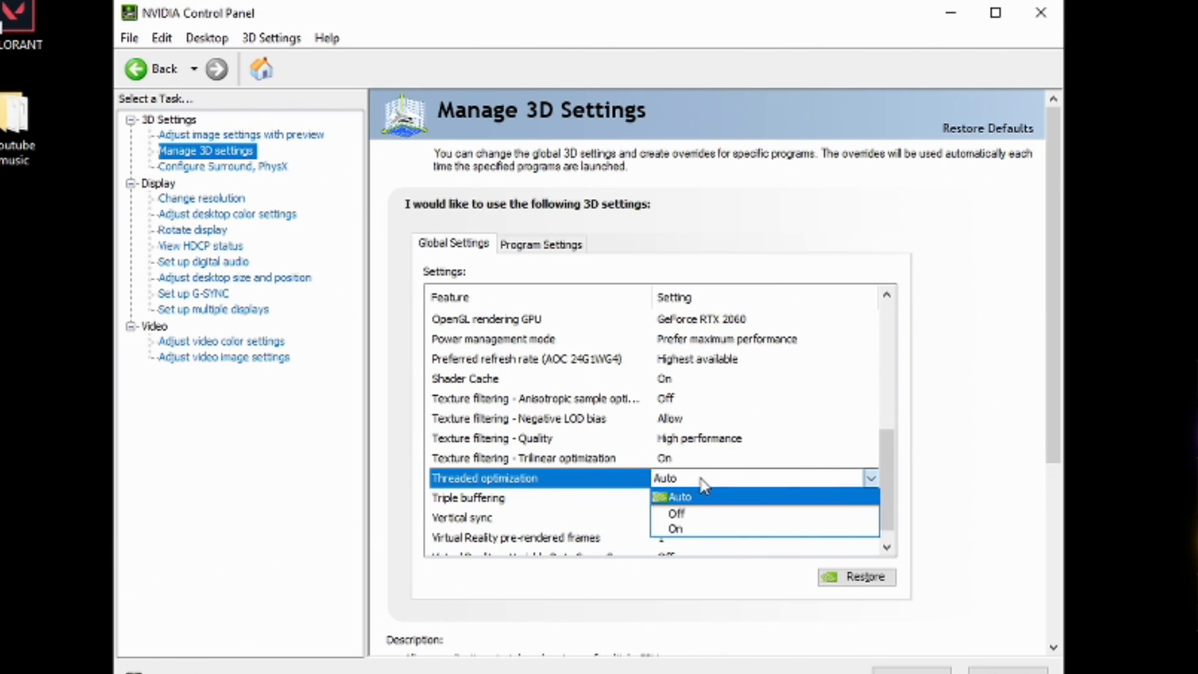
left_click(683, 532)
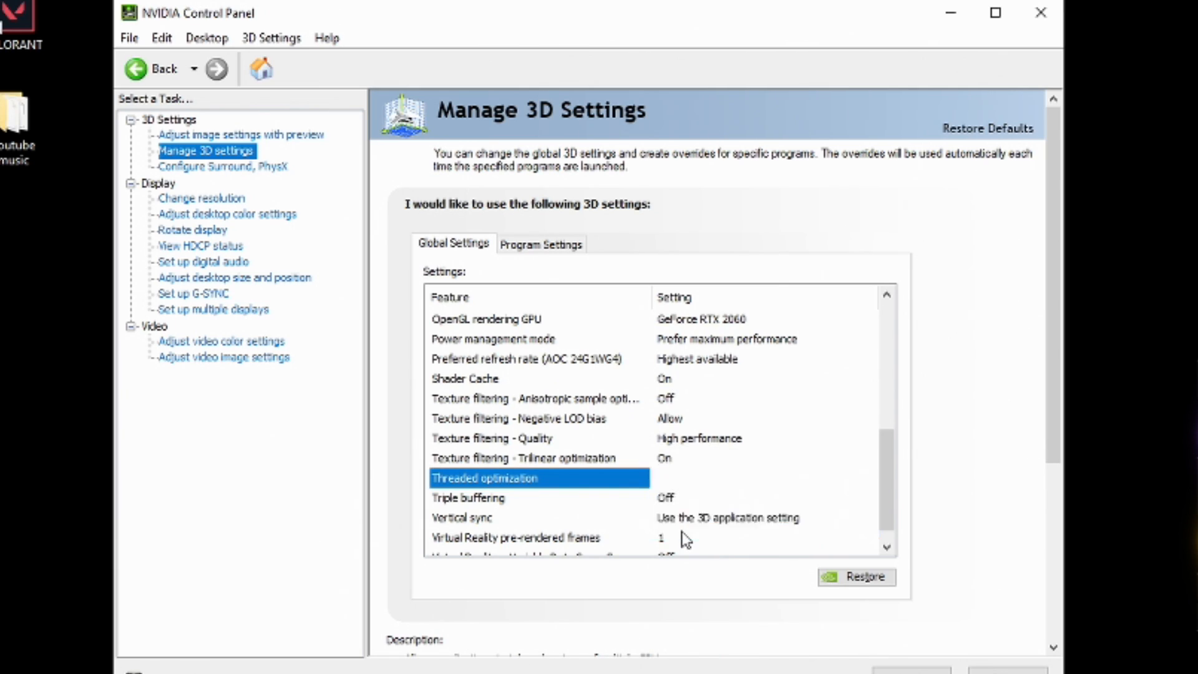
Step: Set Vertical sync to Off in the global 3D settings
left_click_drag(878, 469, 886, 502)
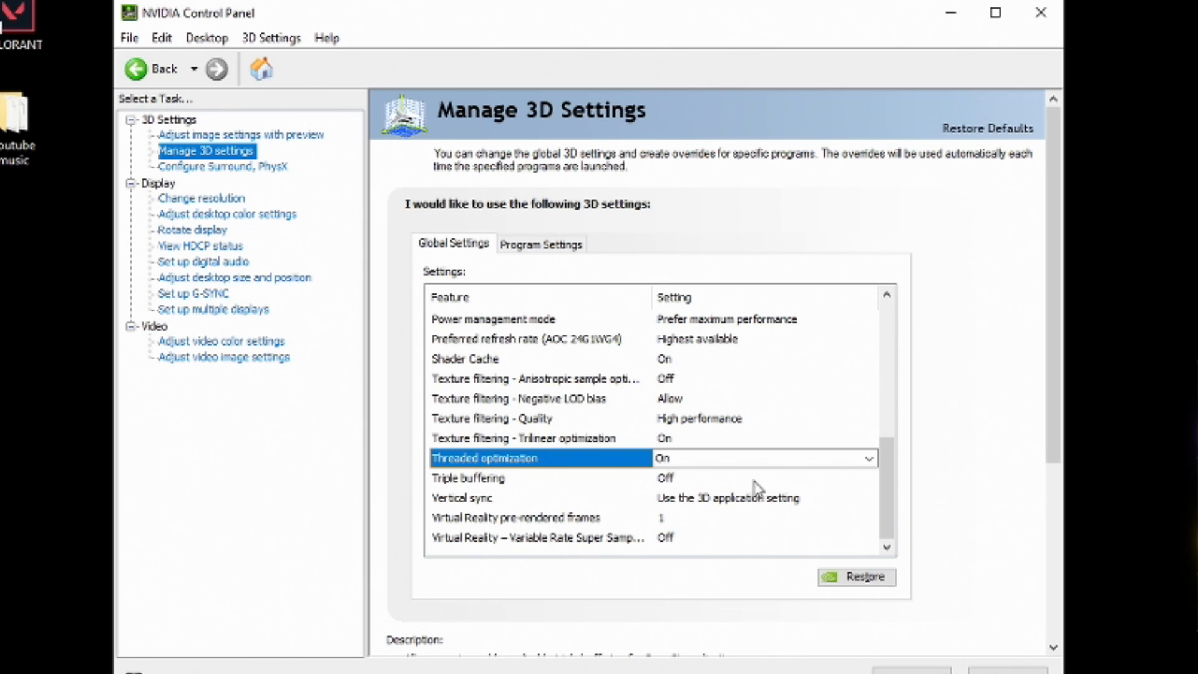
left_click(708, 504)
left_click(707, 504)
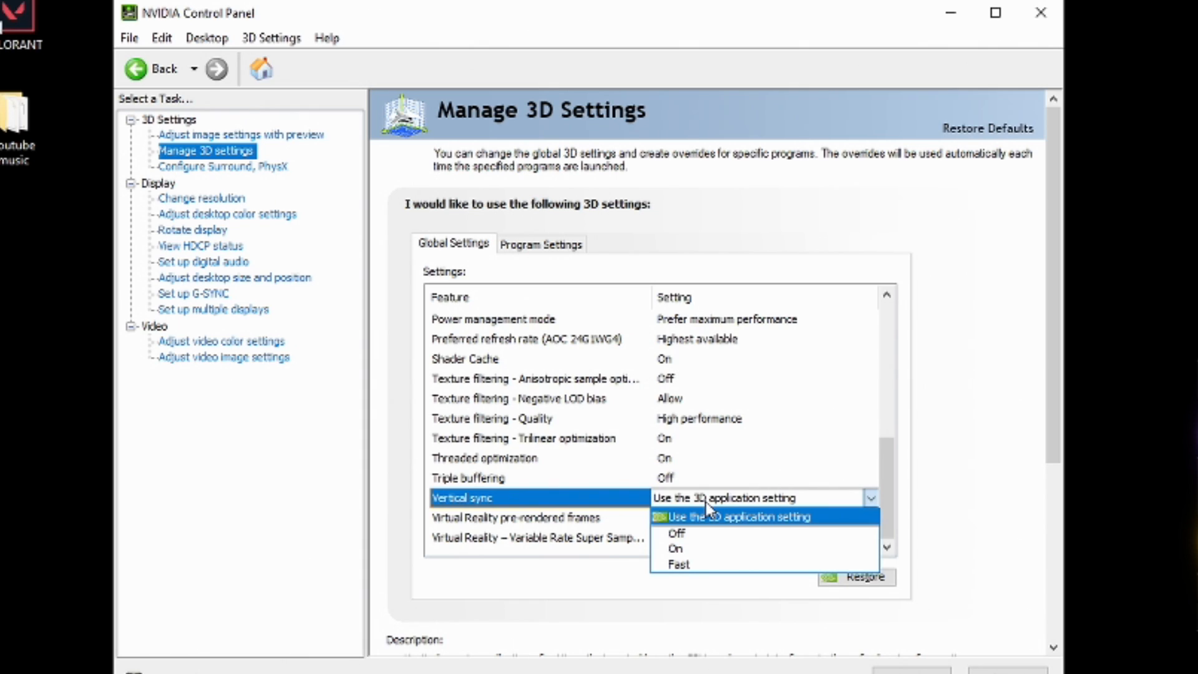
left_click(676, 533)
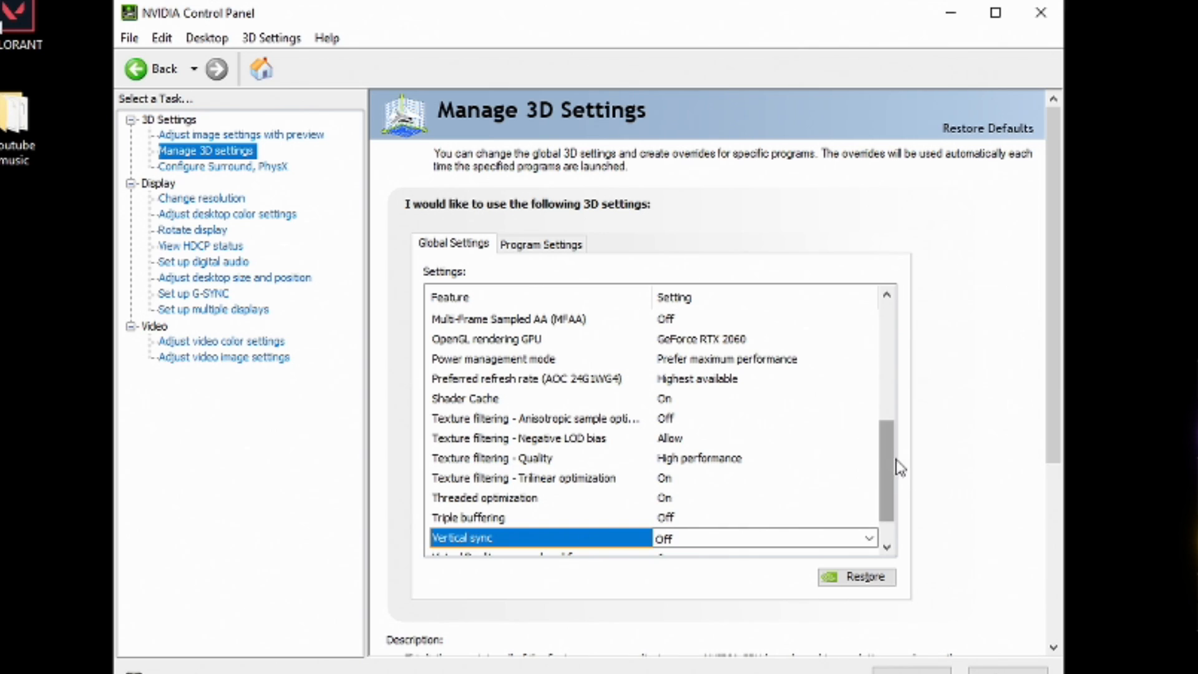
Step: Set Virtual Reality pre-rendered frames to 1 and Virtual Reality – Variable Rate Super Sampling to Off
left_click_drag(882, 467, 881, 499)
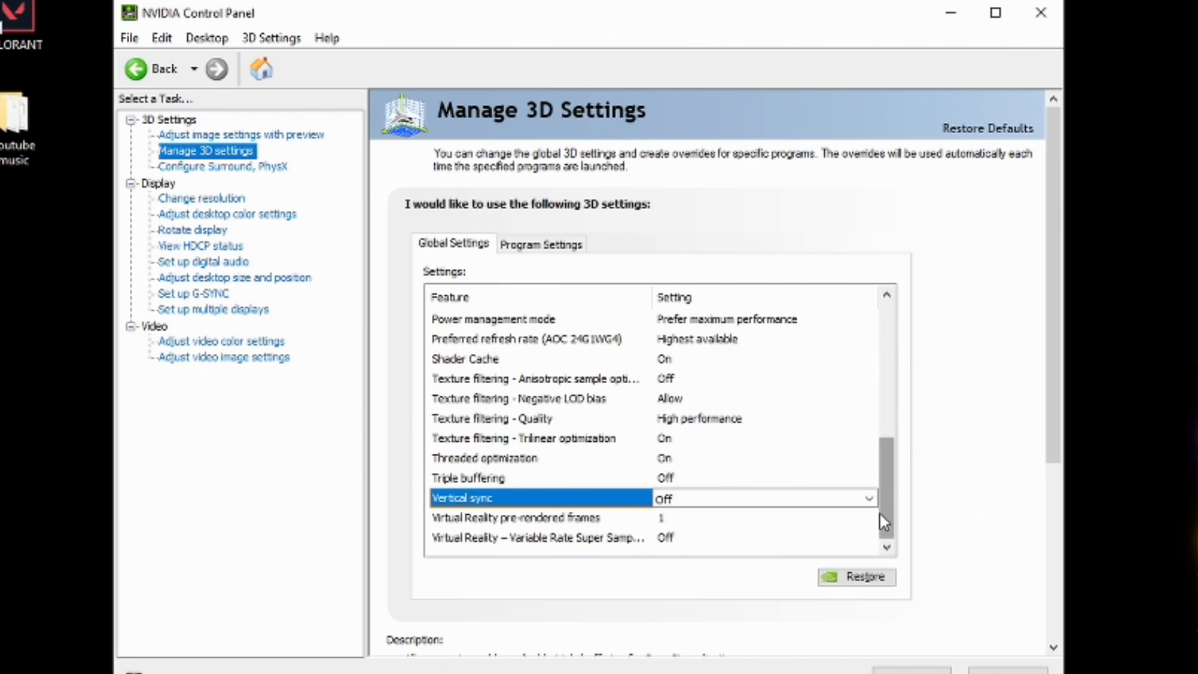
left_click(669, 521)
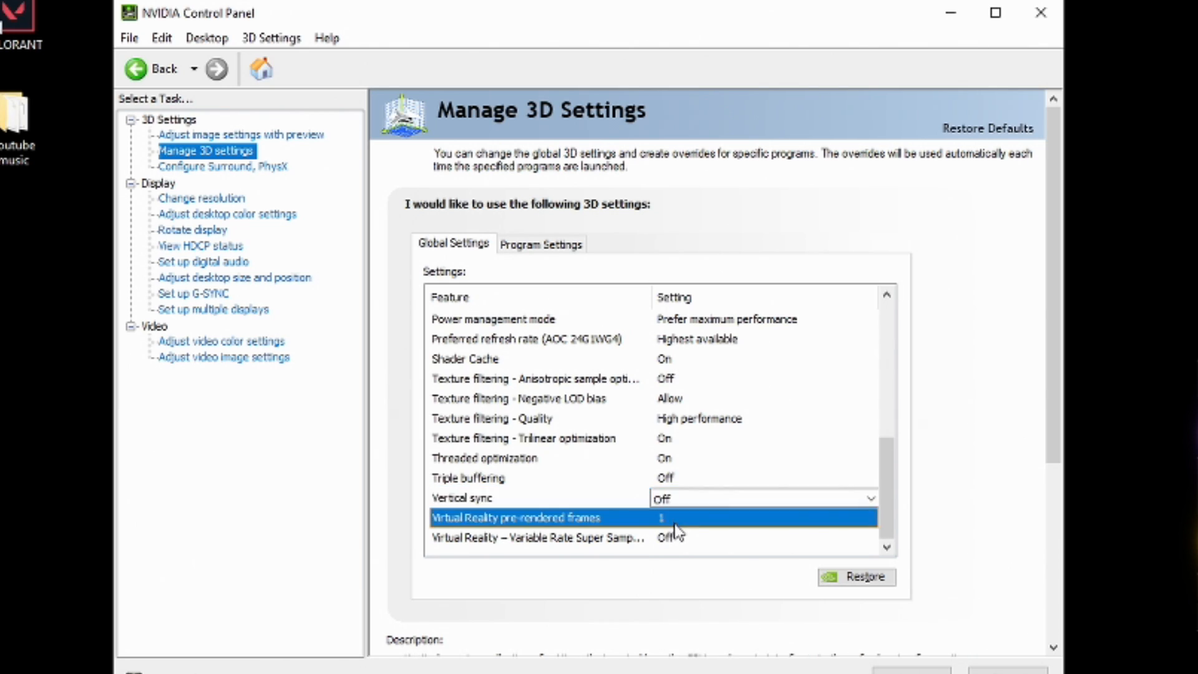
left_click(869, 519)
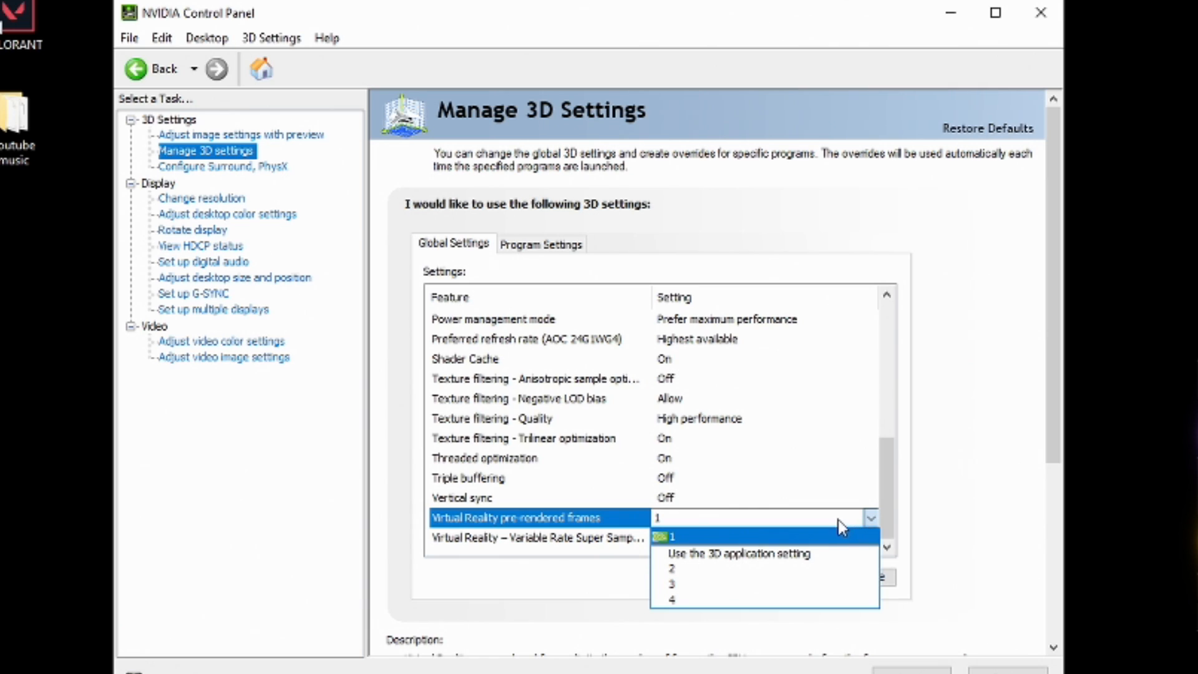
left_click(815, 538)
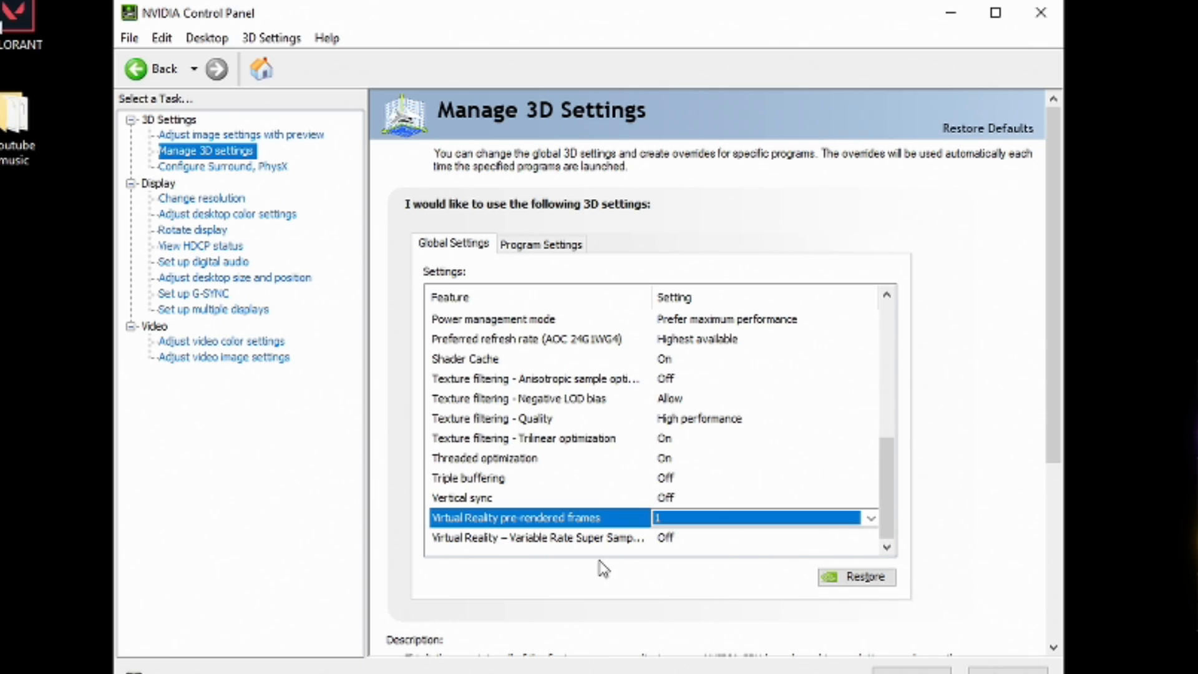
left_click(676, 540)
left_click(679, 537)
left_click(686, 557)
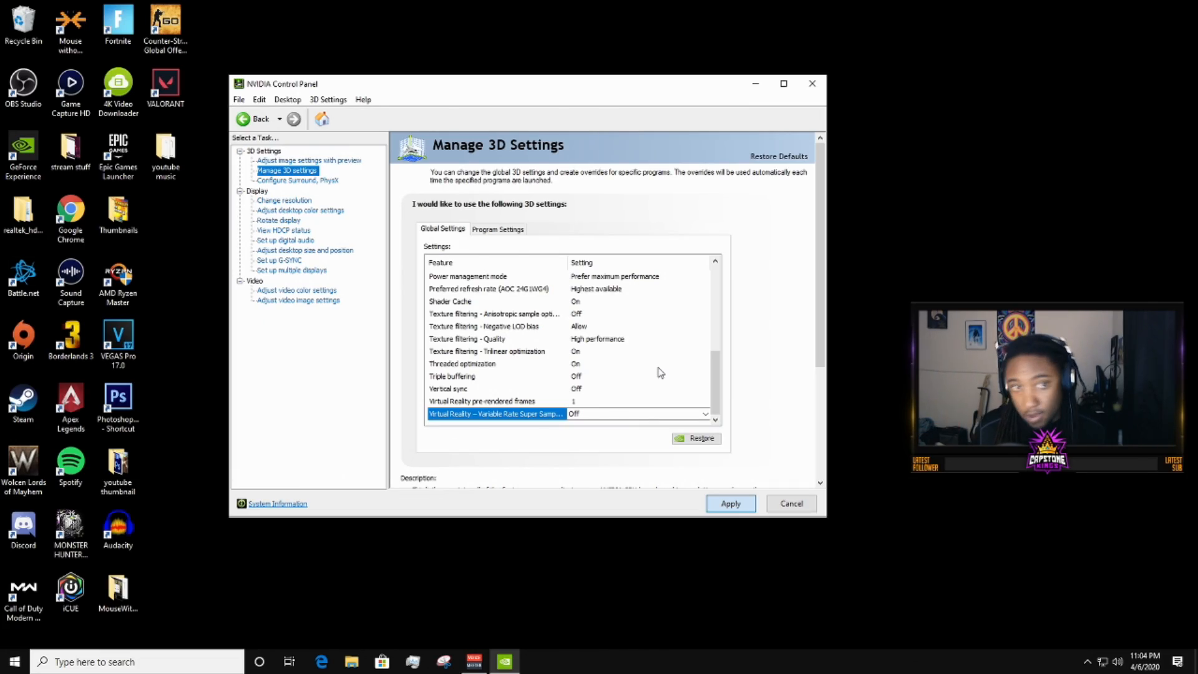
scroll(661, 373, "up", 10)
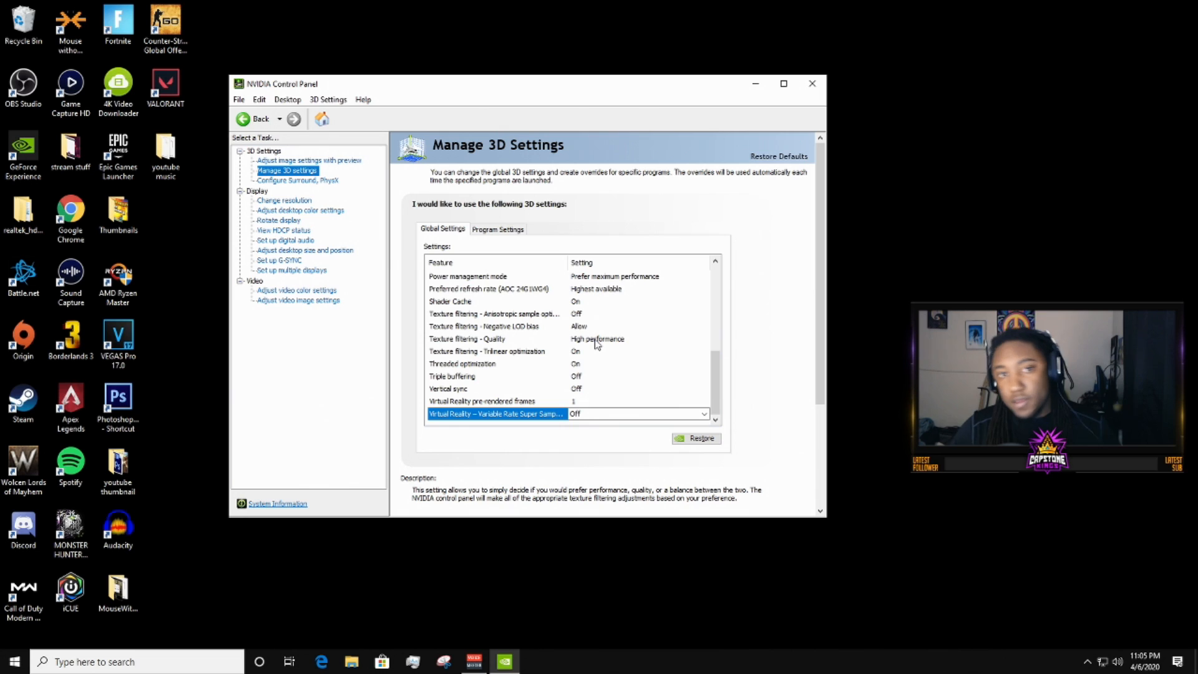
Step: Open the Surround and PhysX configuration and widen the window so the page's full description fits
left_click(298, 180)
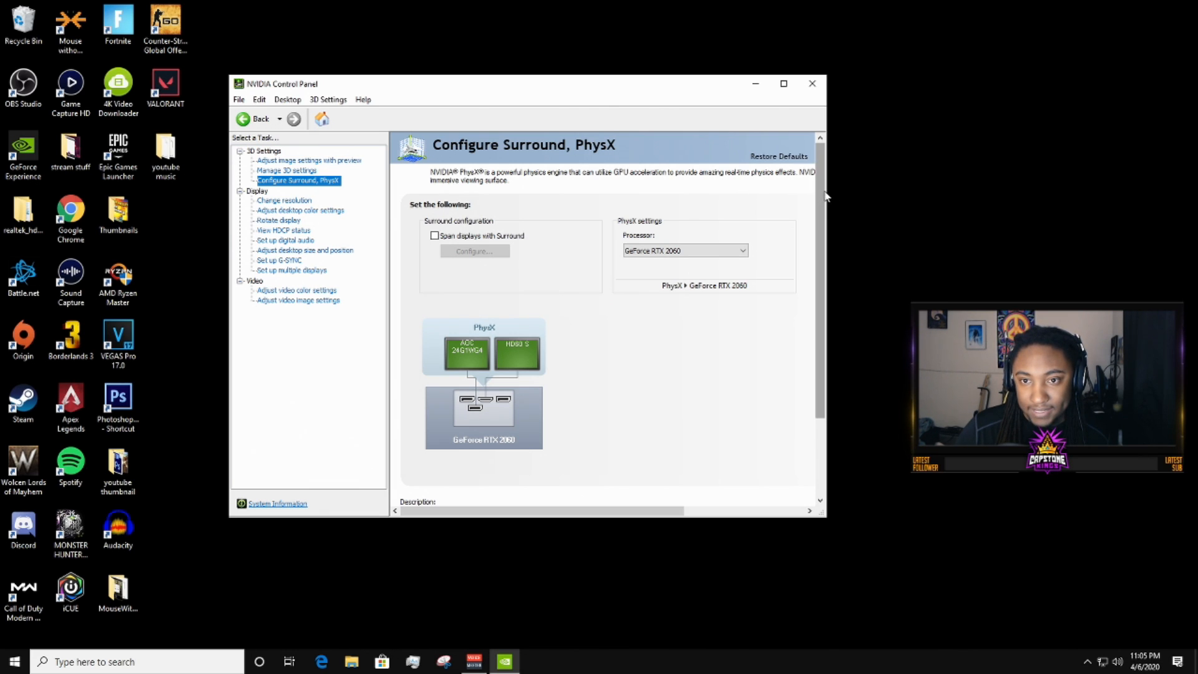
left_click_drag(826, 198, 1123, 198)
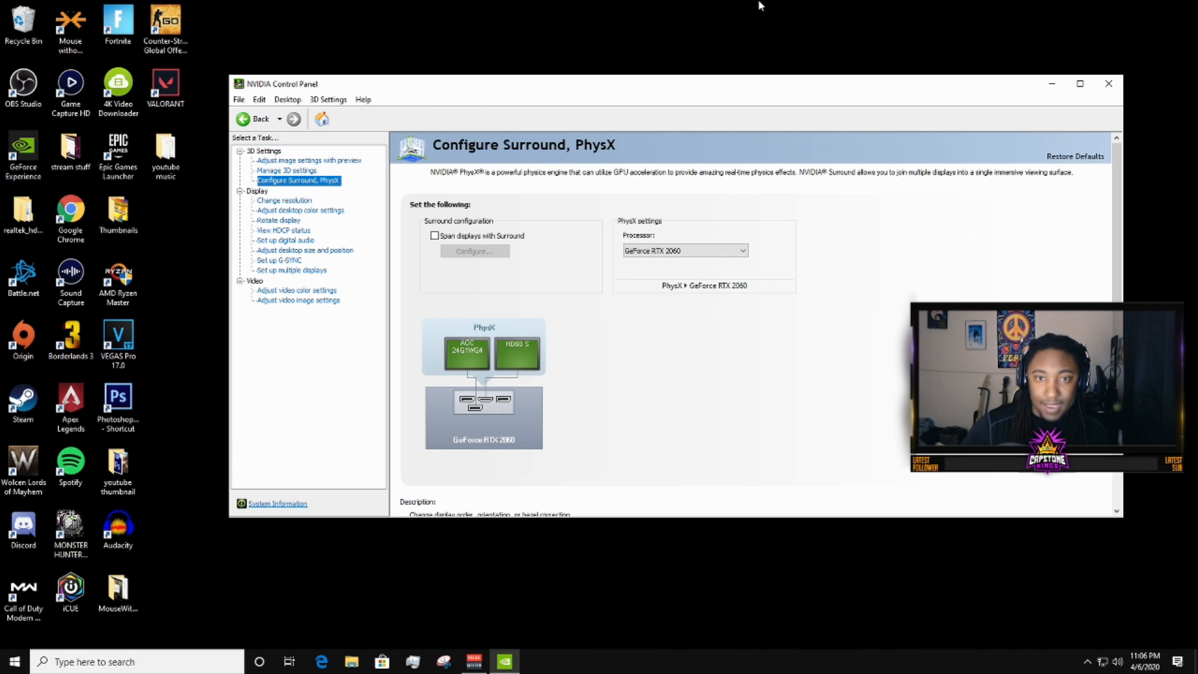
Step: Review the desktop color settings for the AOC 24G1WG4 display, from the color controls to the enhancements
left_click(285, 201)
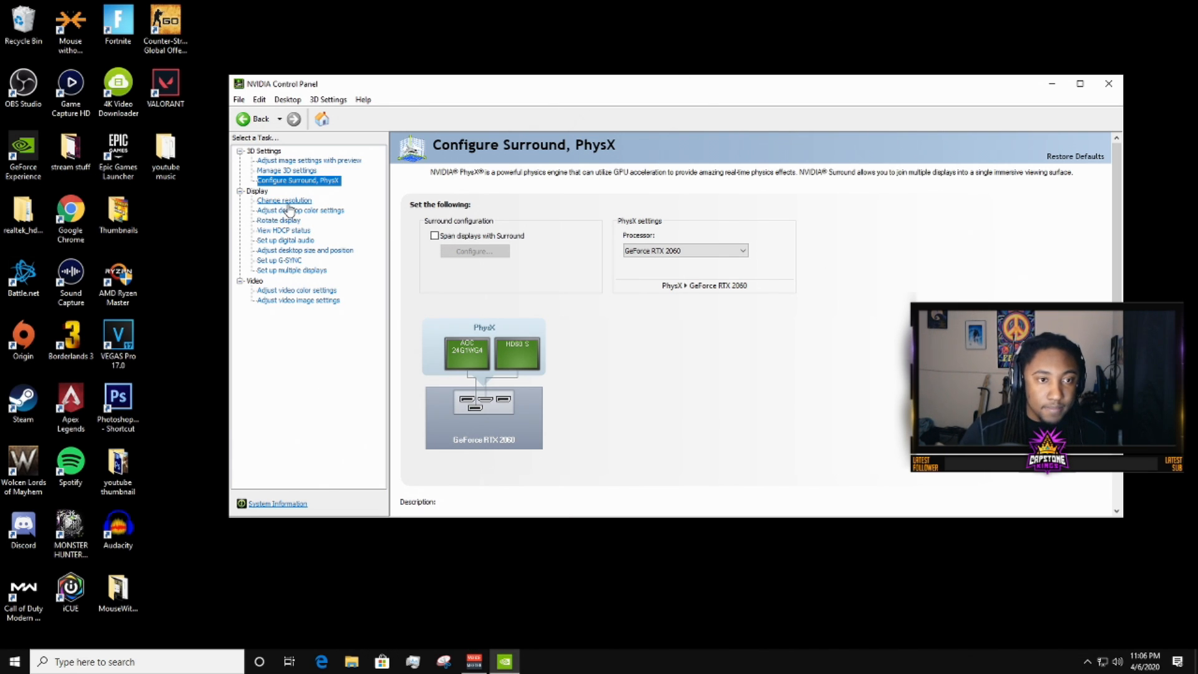
left_click(290, 212)
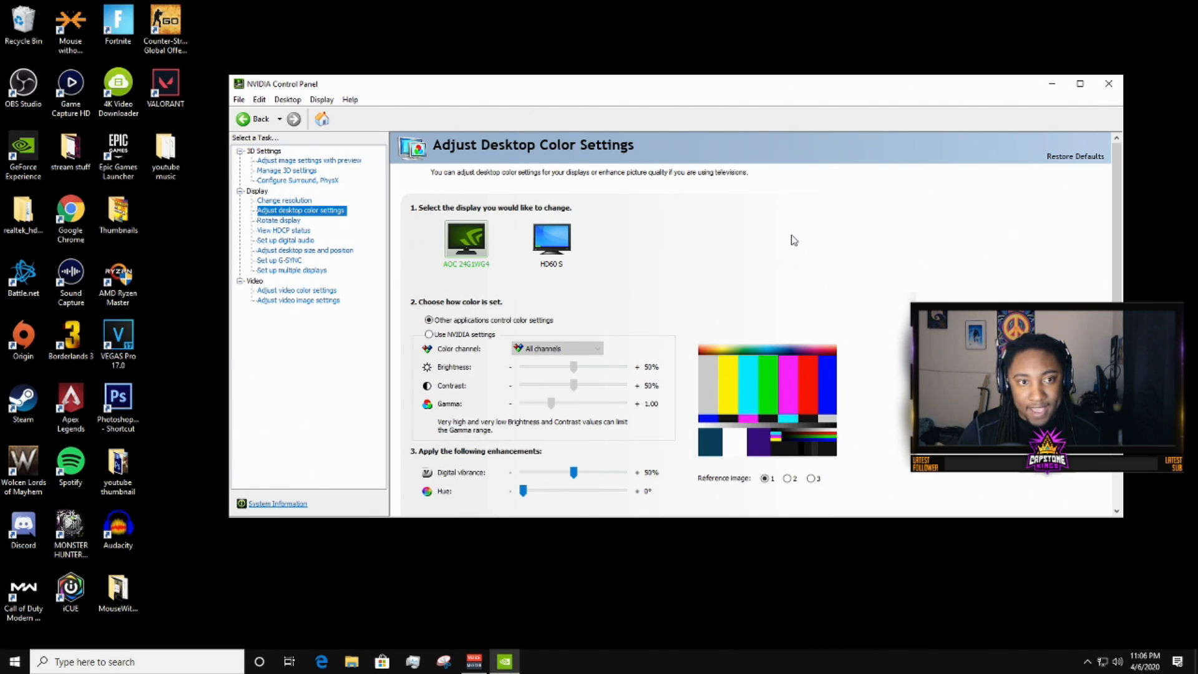
scroll(802, 245, "down", 3)
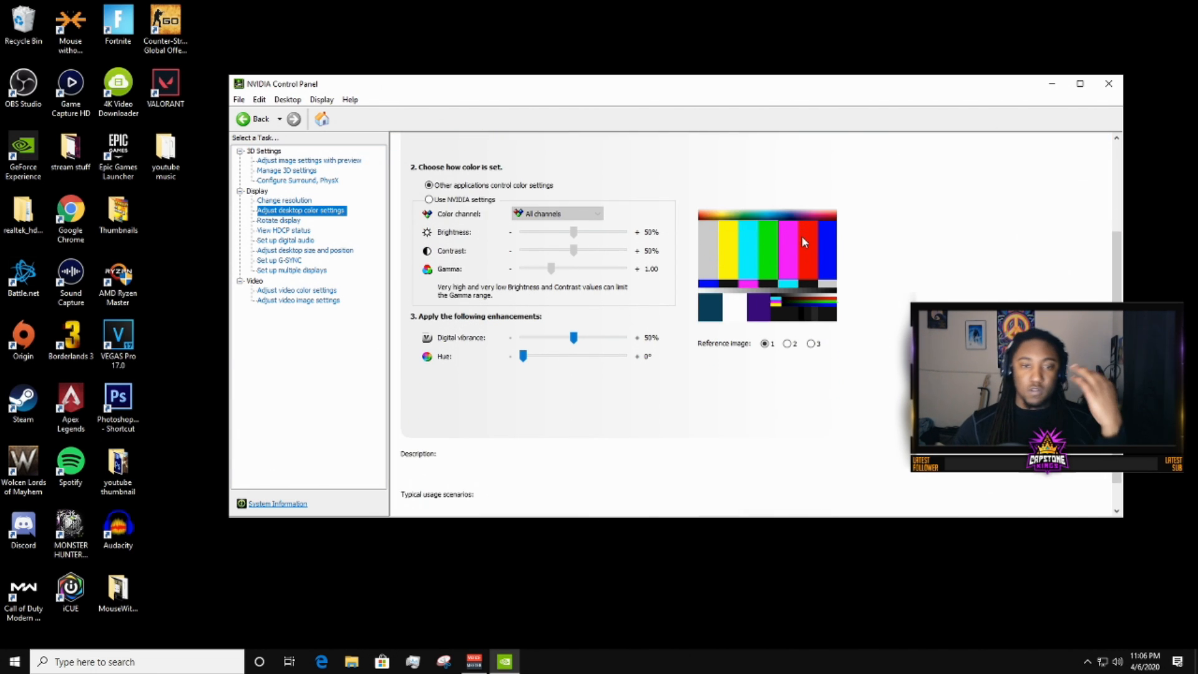
scroll(800, 331, "up", 3)
scroll(801, 323, "down", 5)
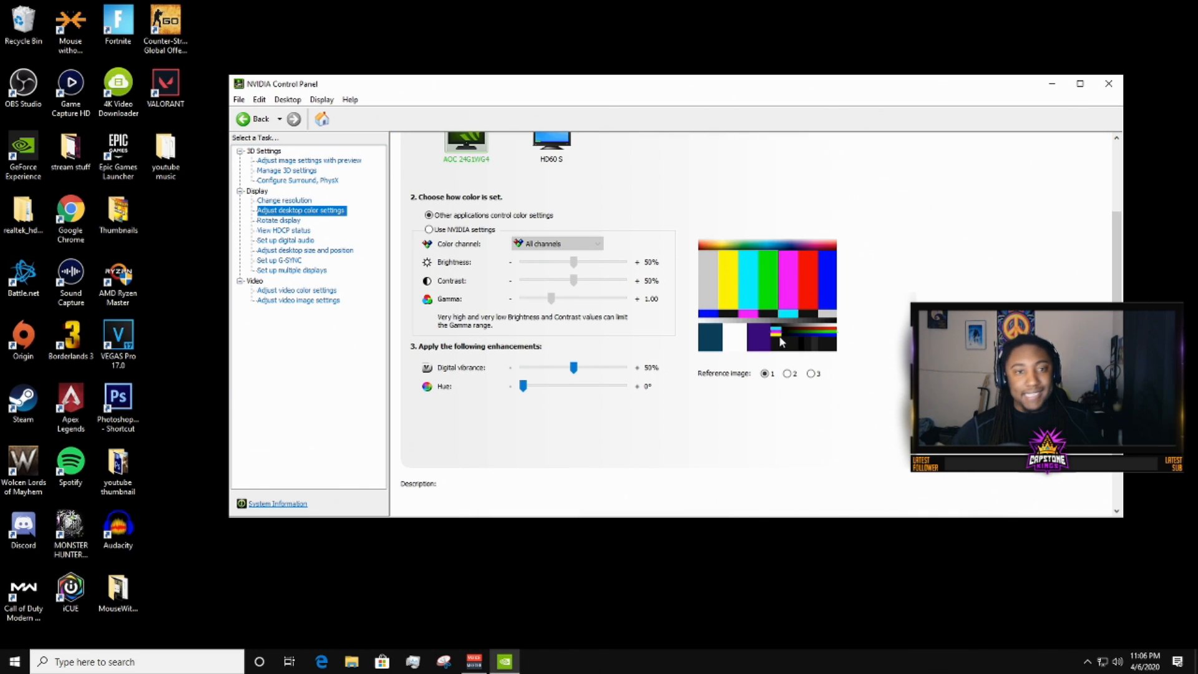
scroll(782, 320, "down", 2)
scroll(784, 328, "up", 6)
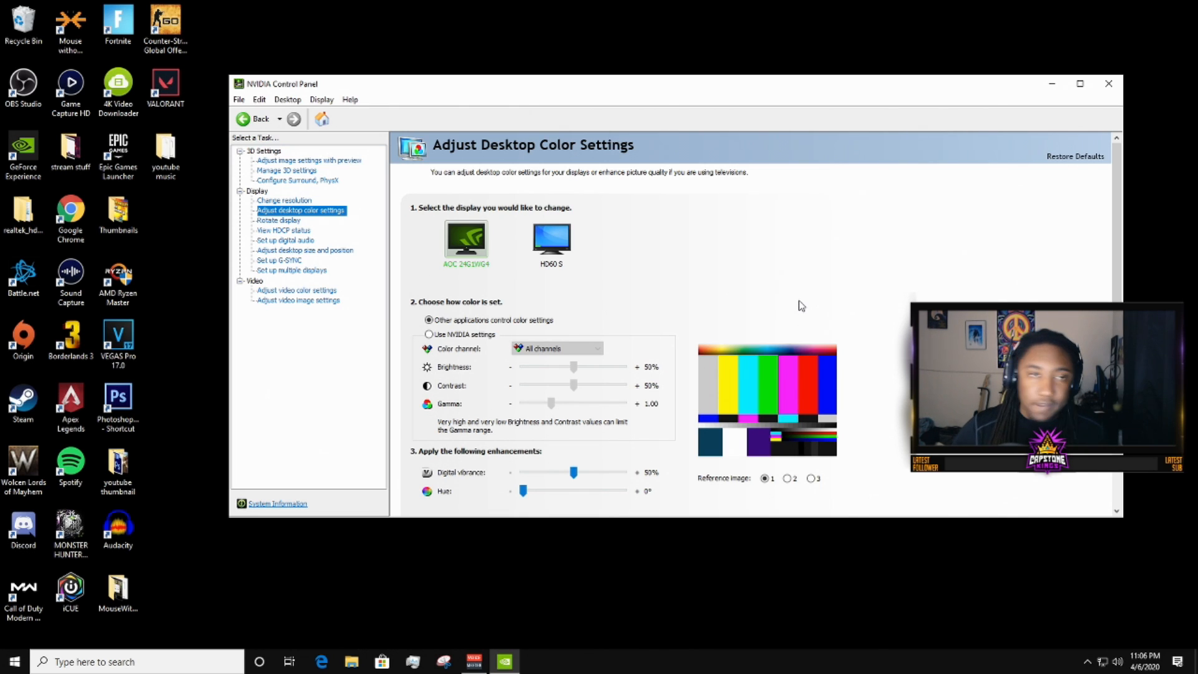
Step: Review the display rotation, HDCP status and digital audio pages for the connected displays
left_click(262, 222)
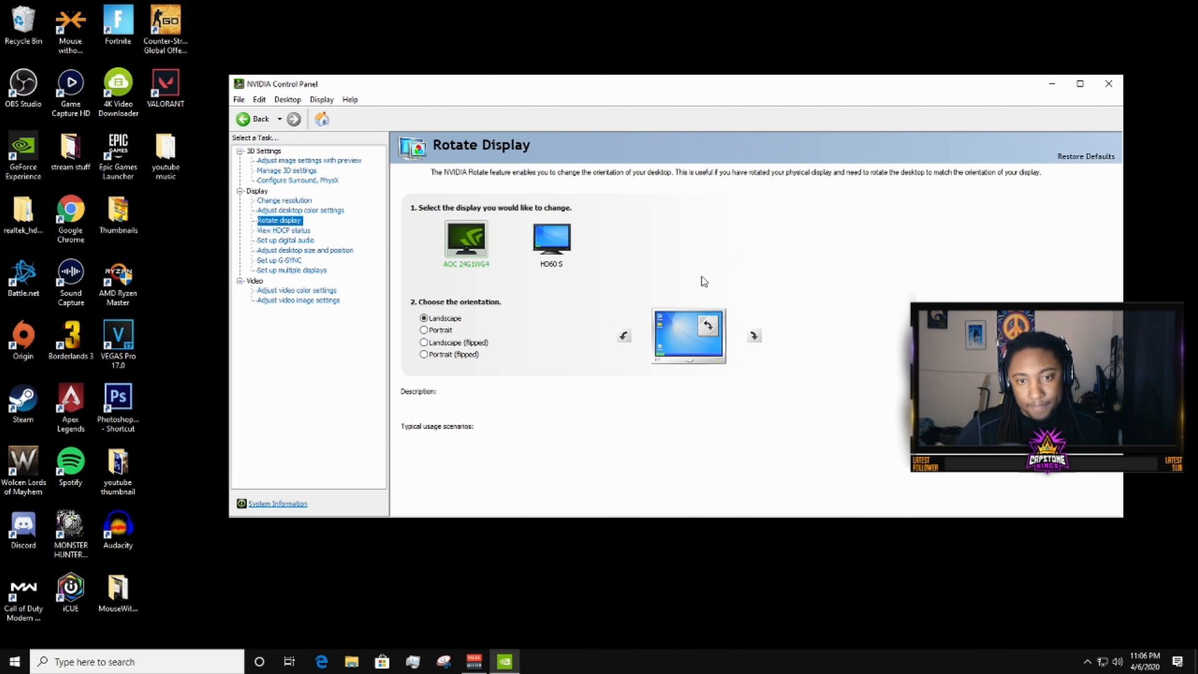
left_click(293, 231)
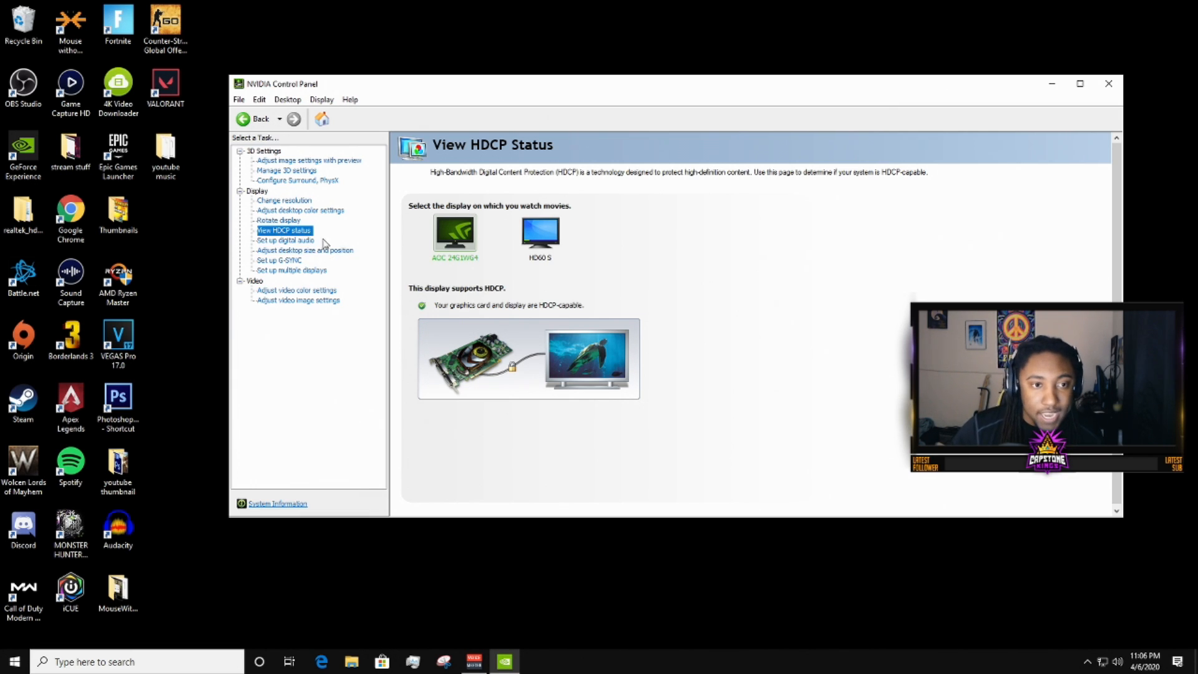
left_click(287, 241)
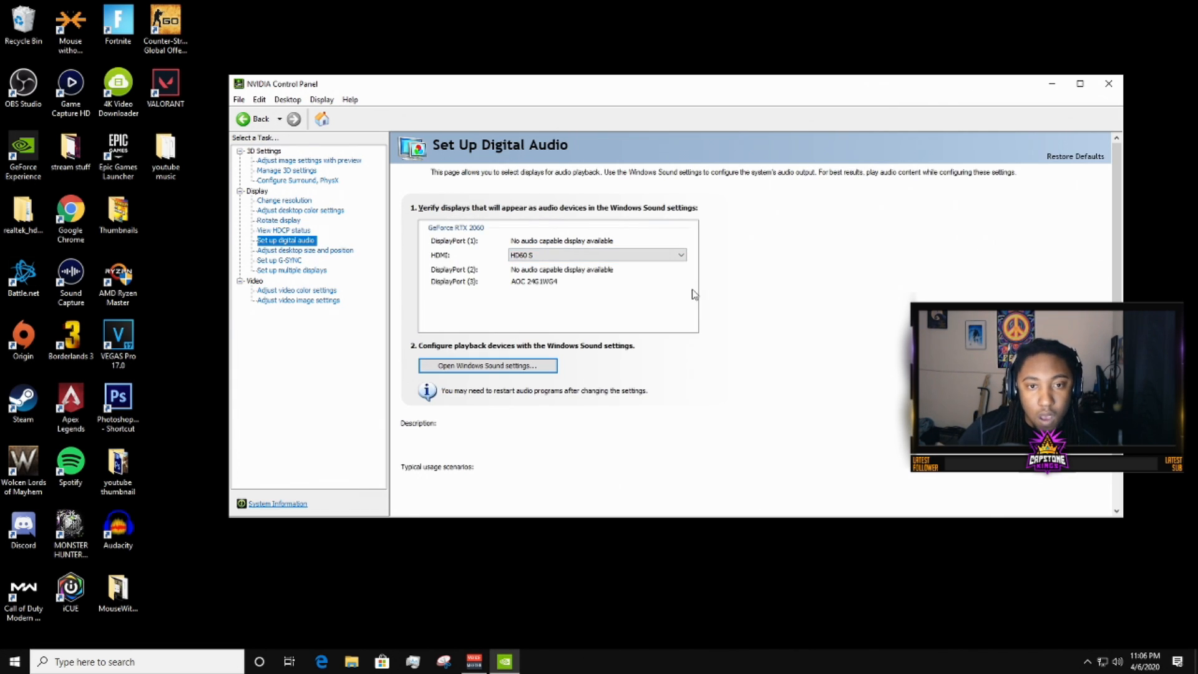
mouse_move(649, 257)
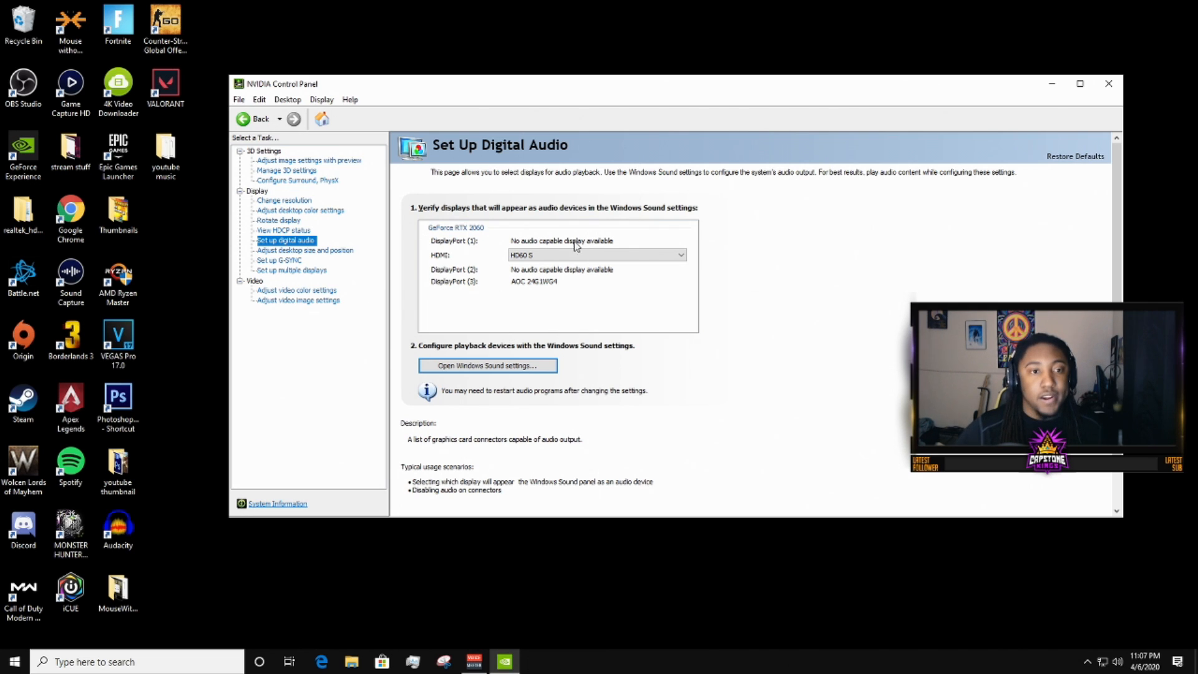
Step: Examine the desktop size and position settings, including the scaling mode, the GPU scaling choice and the available refresh rates
left_click(306, 252)
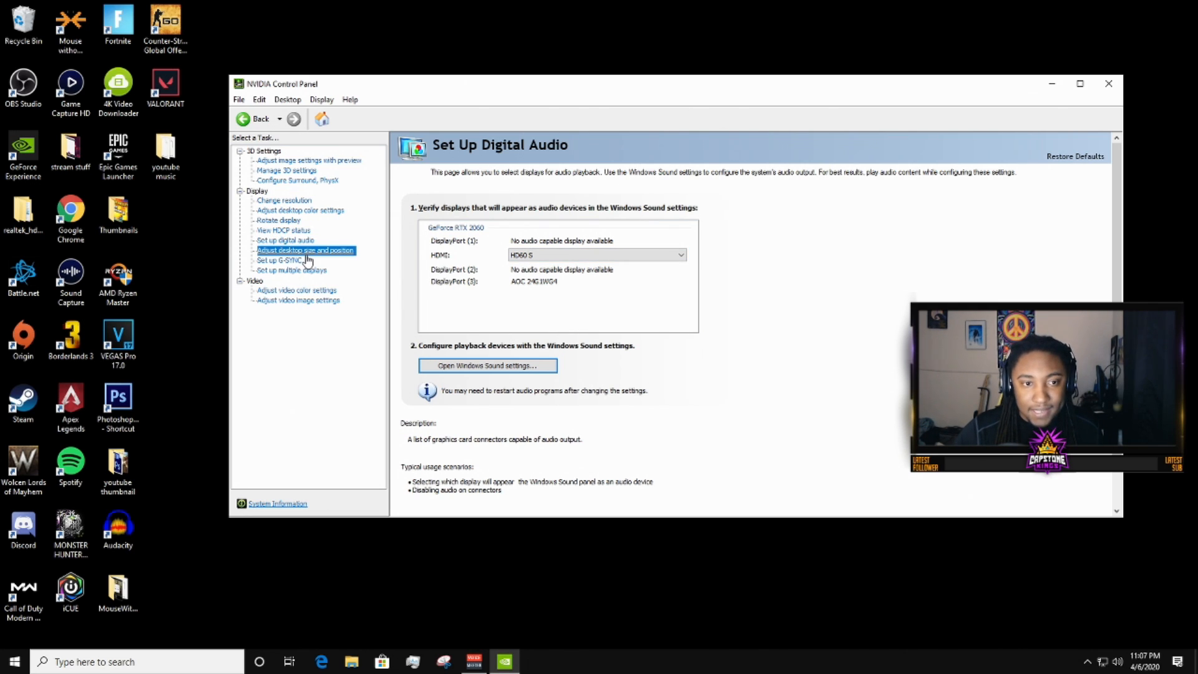
scroll(884, 267, "down", 1)
scroll(883, 267, "down", 5)
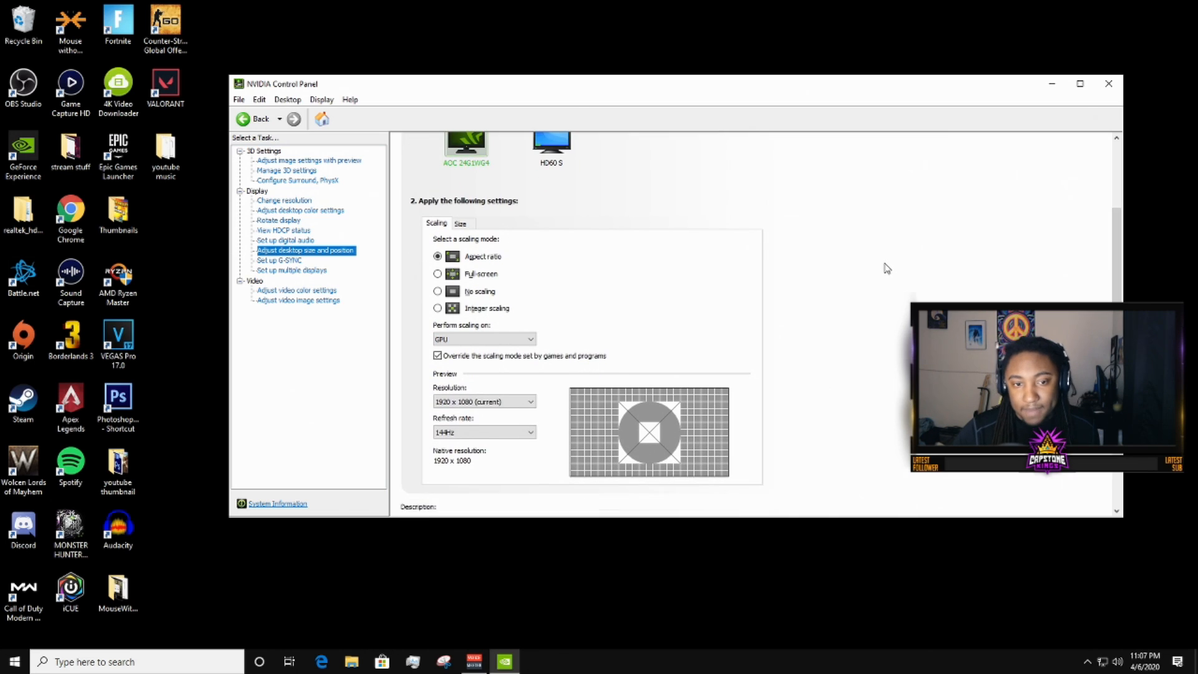
scroll(883, 262, "up", 3)
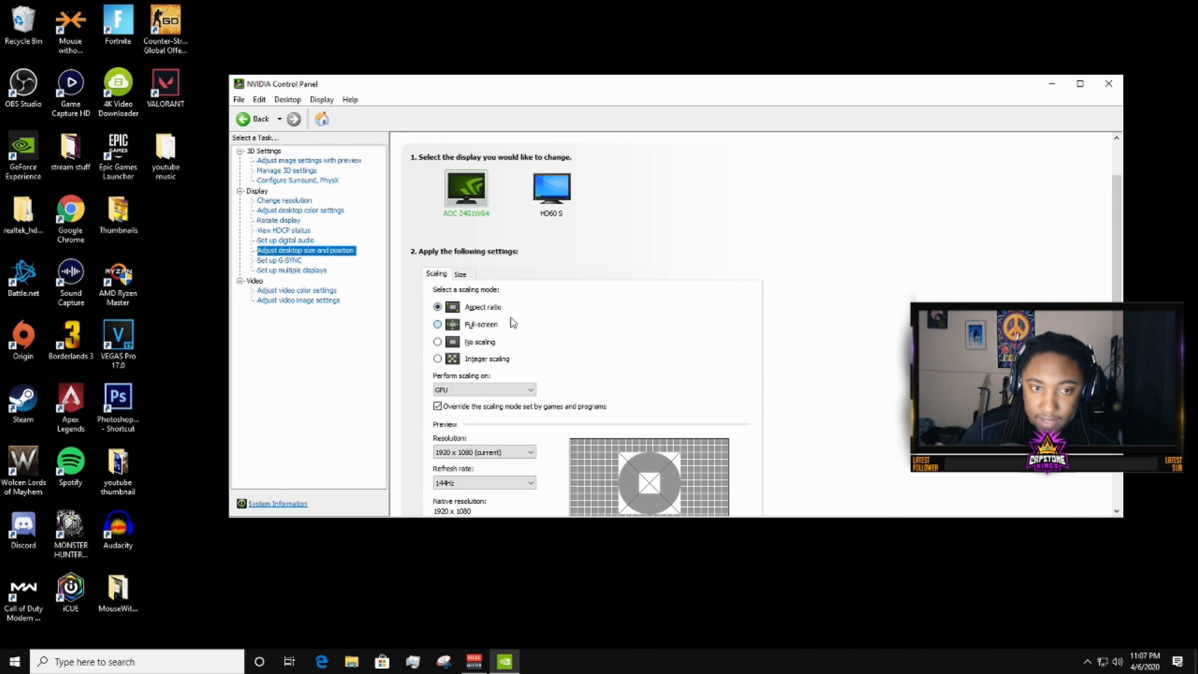
scroll(812, 364, "down", 2)
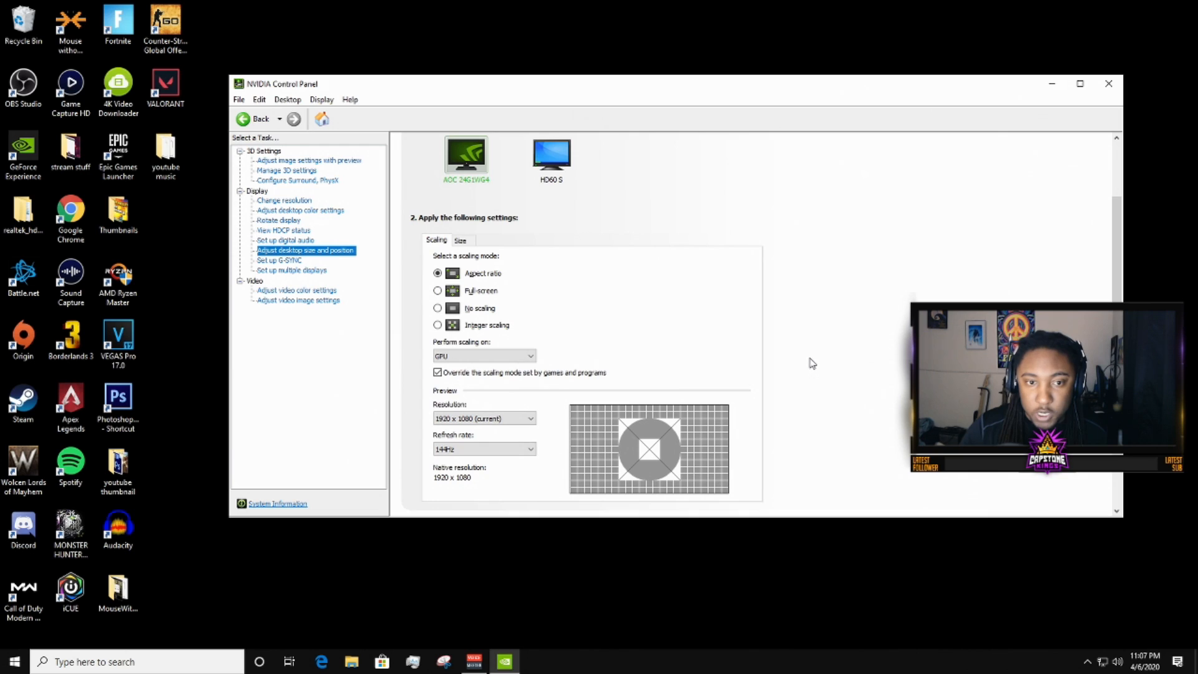
left_click(527, 357)
left_click(521, 368)
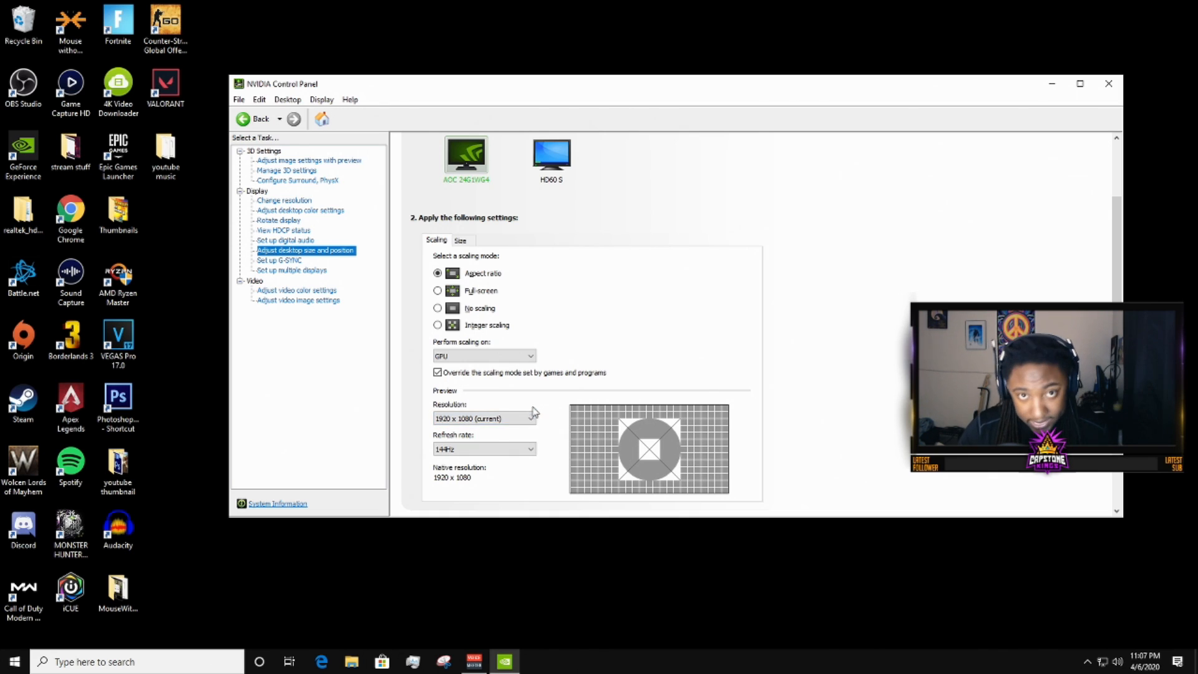
left_click(530, 450)
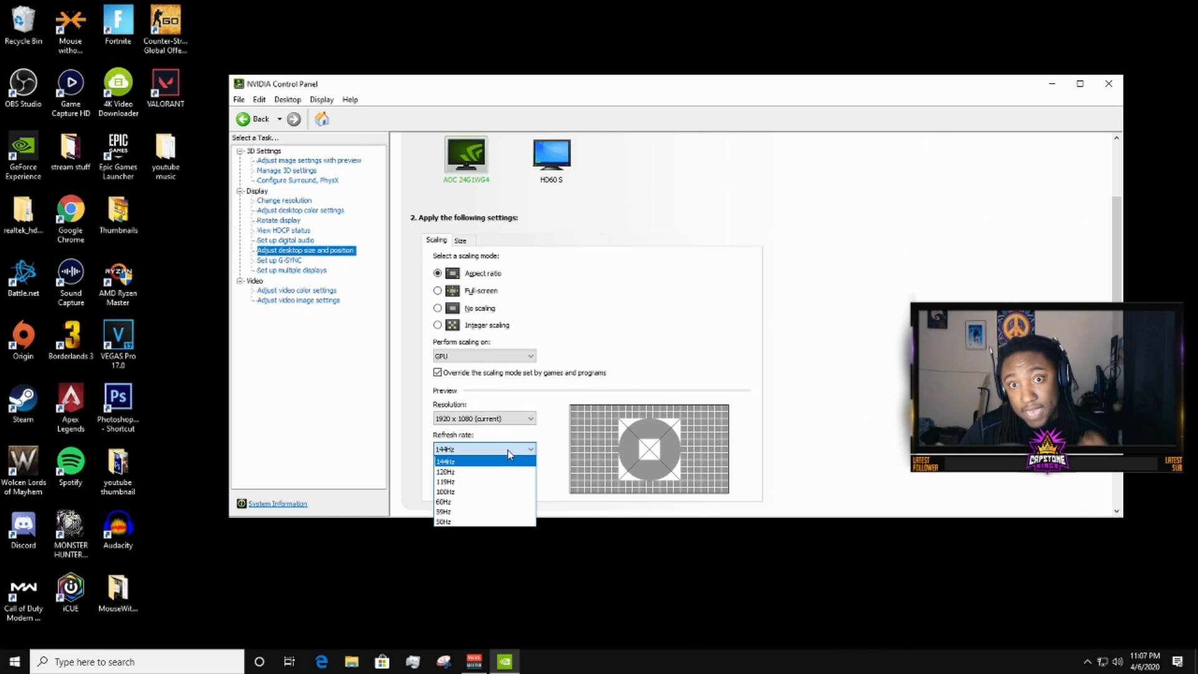
Step: Review the G-SYNC setup options and open the configuration for multiple displays
left_click(283, 267)
left_click(273, 260)
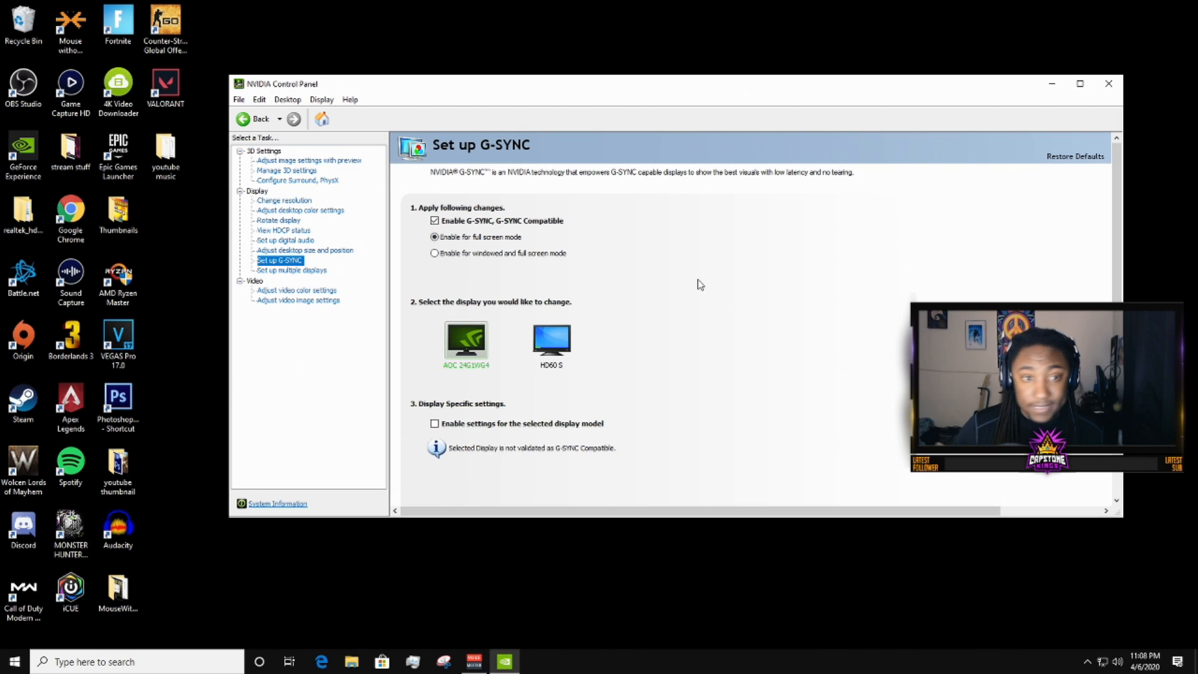
scroll(701, 286, "down", 2)
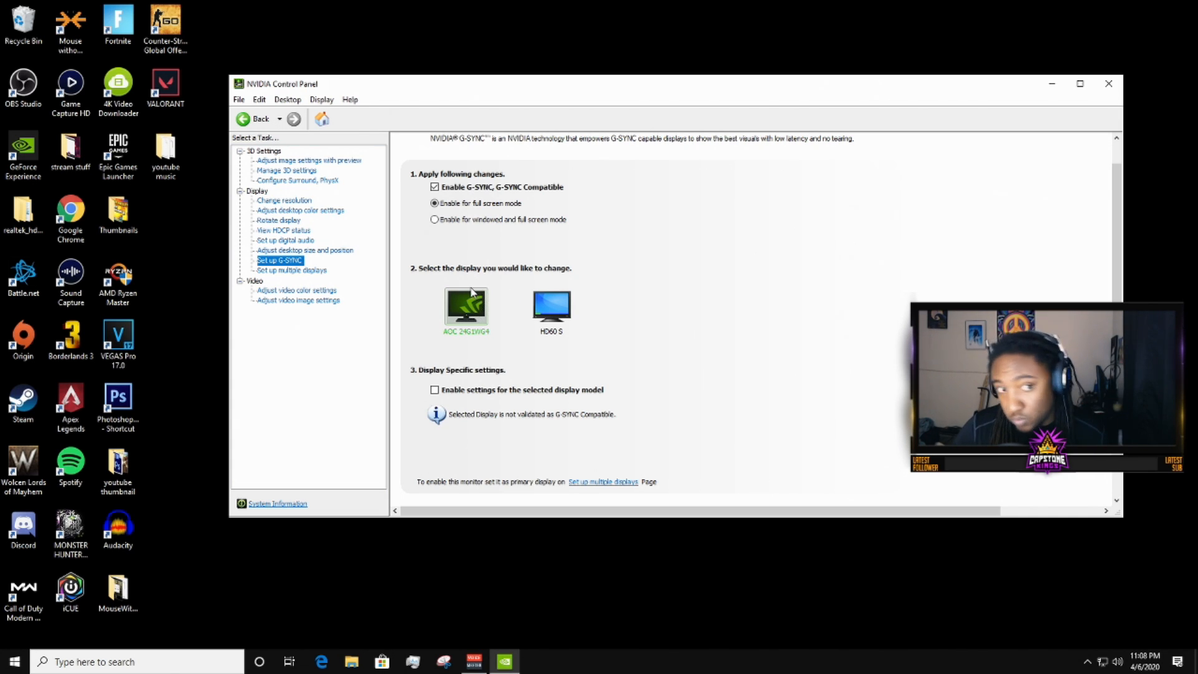
left_click(292, 270)
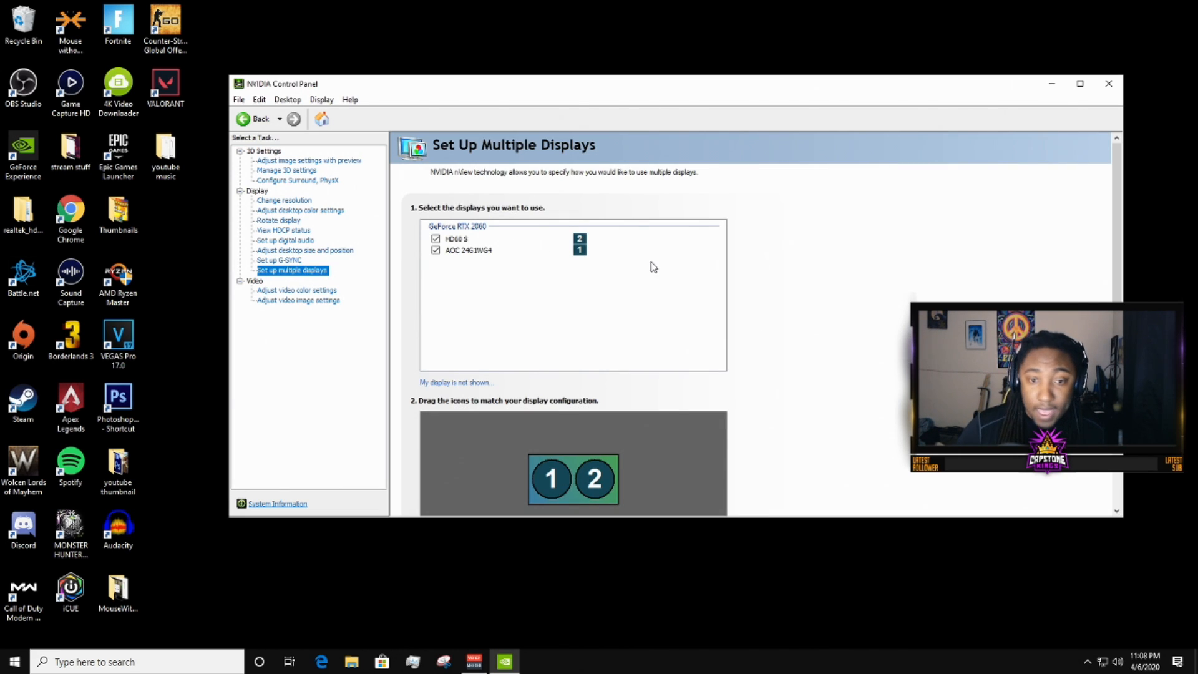
Step: Review the arrangement of the multiple displays, followed by the video color settings and the video image settings
scroll(649, 265, "down", 3)
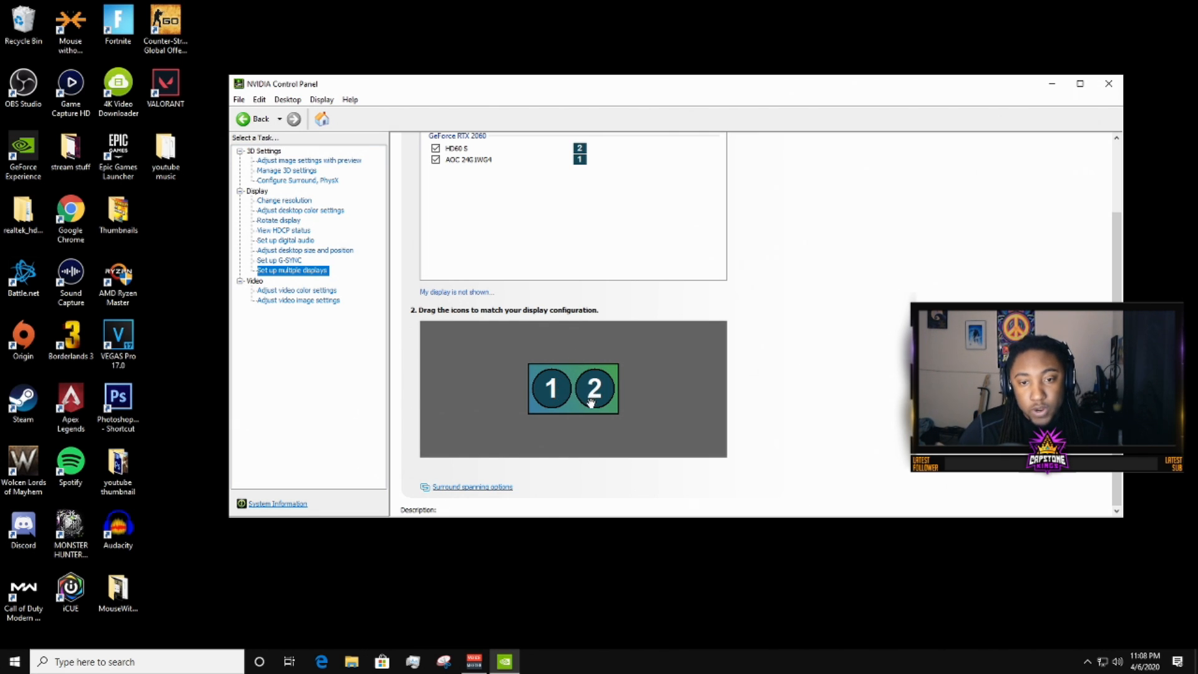
scroll(621, 360, "up", 2)
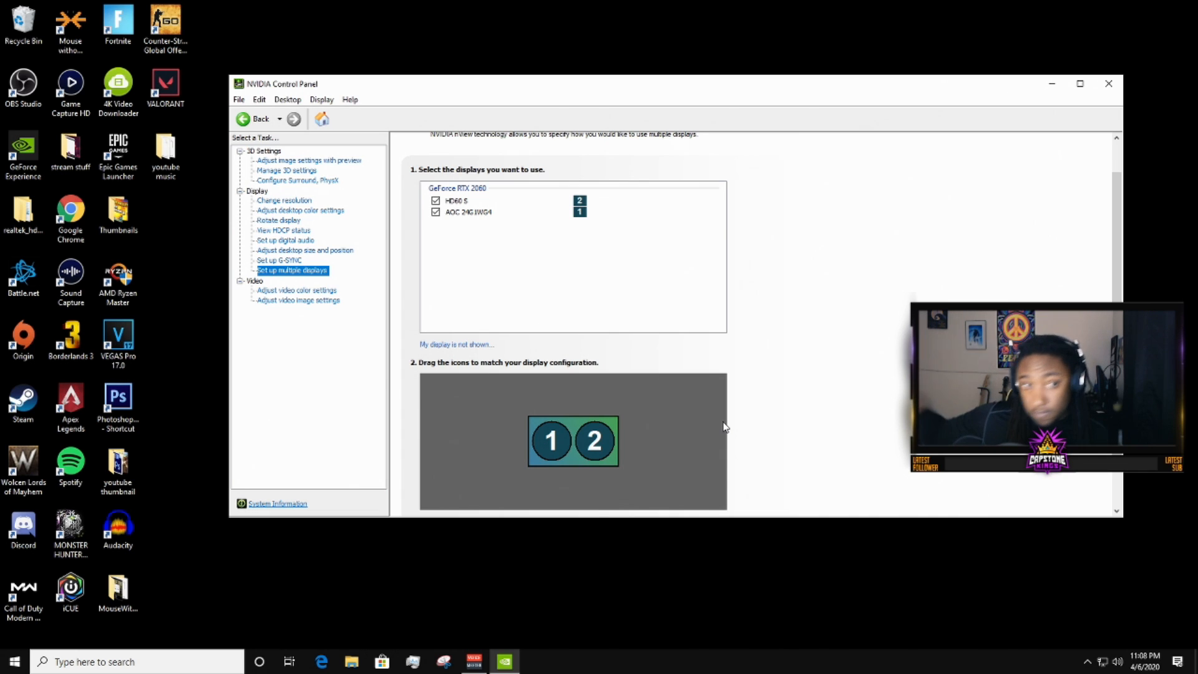
left_click(297, 290)
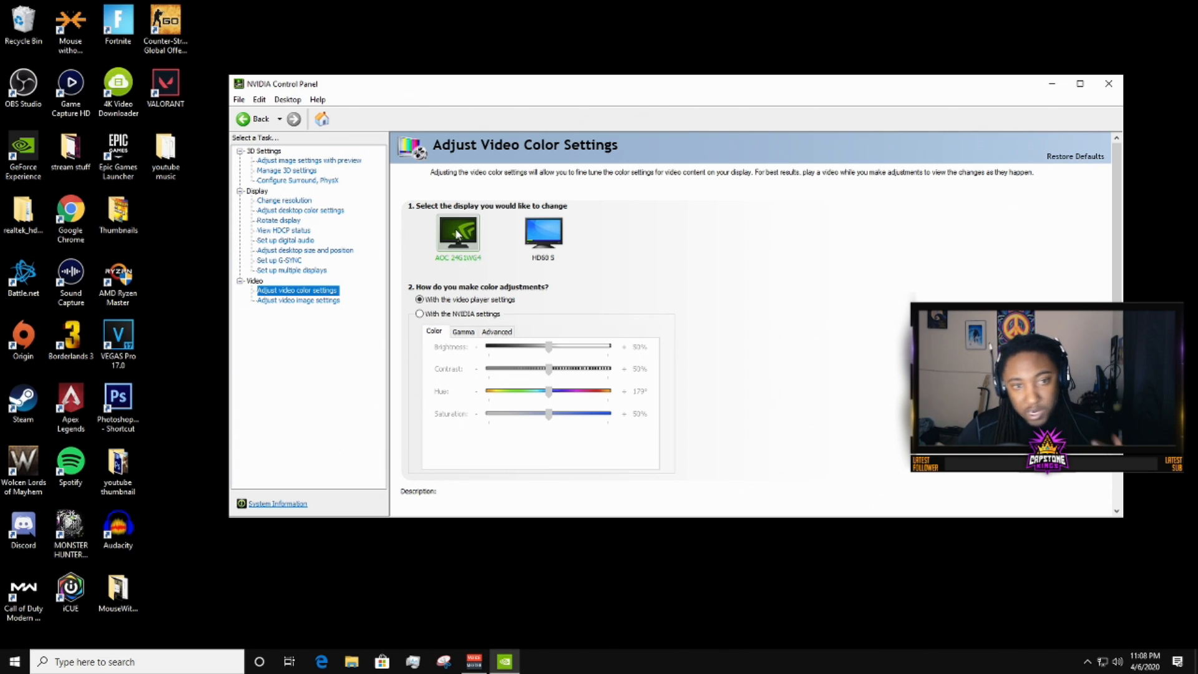
left_click(322, 300)
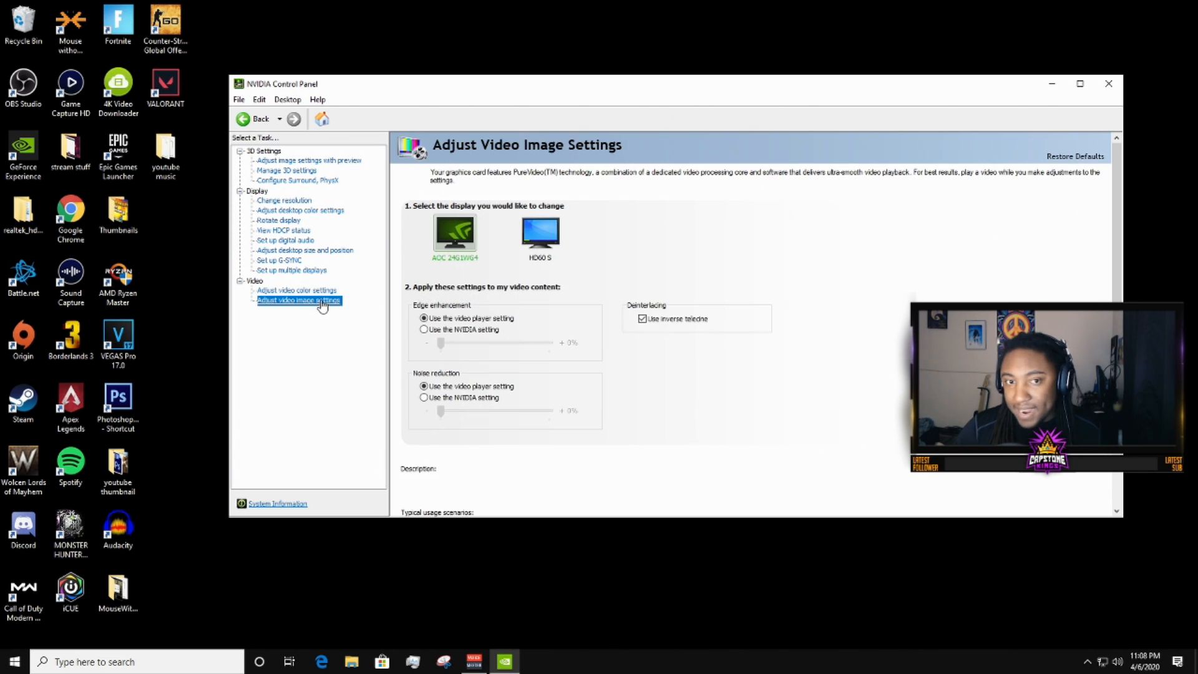
left_click(305, 291)
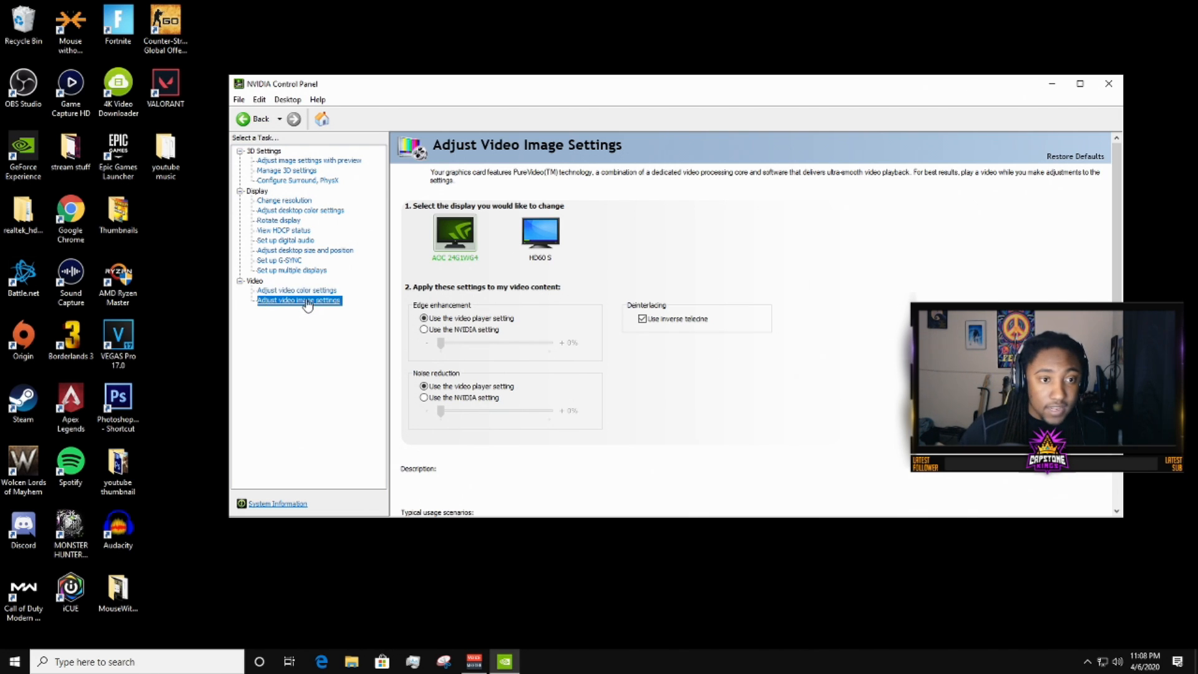
left_click(306, 300)
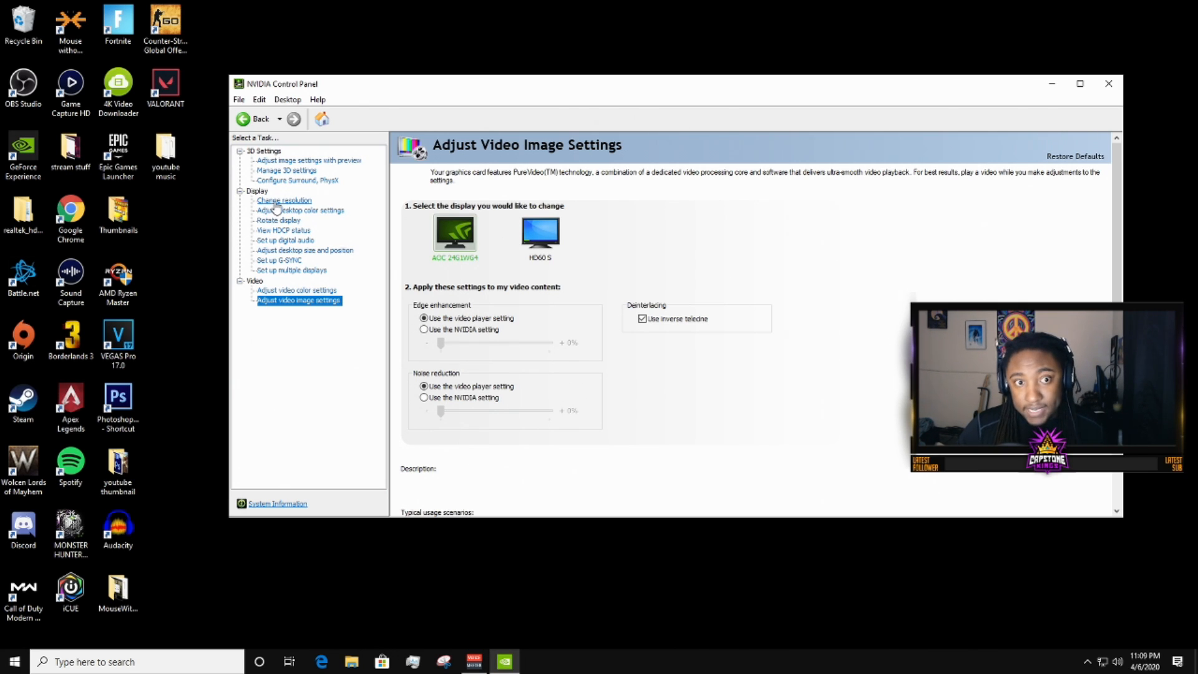
Step: Recheck the available resolutions and the refresh rate setting for the AOC 24G1WG4 display
left_click(284, 203)
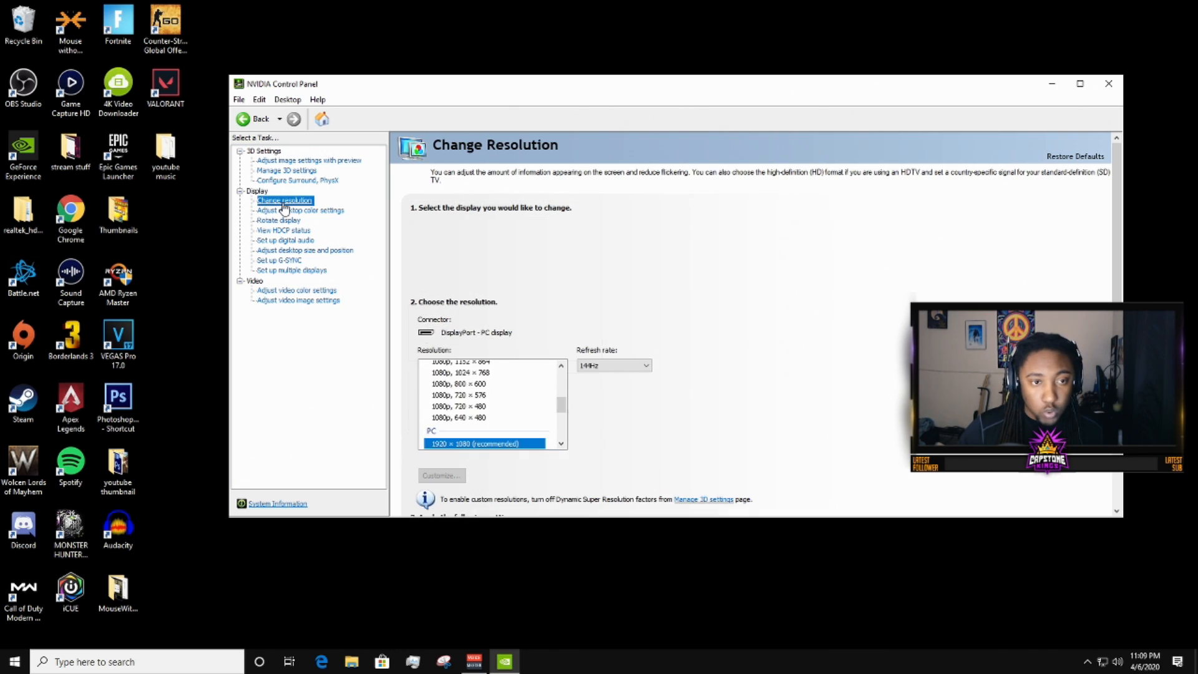
scroll(493, 414, "down", 1)
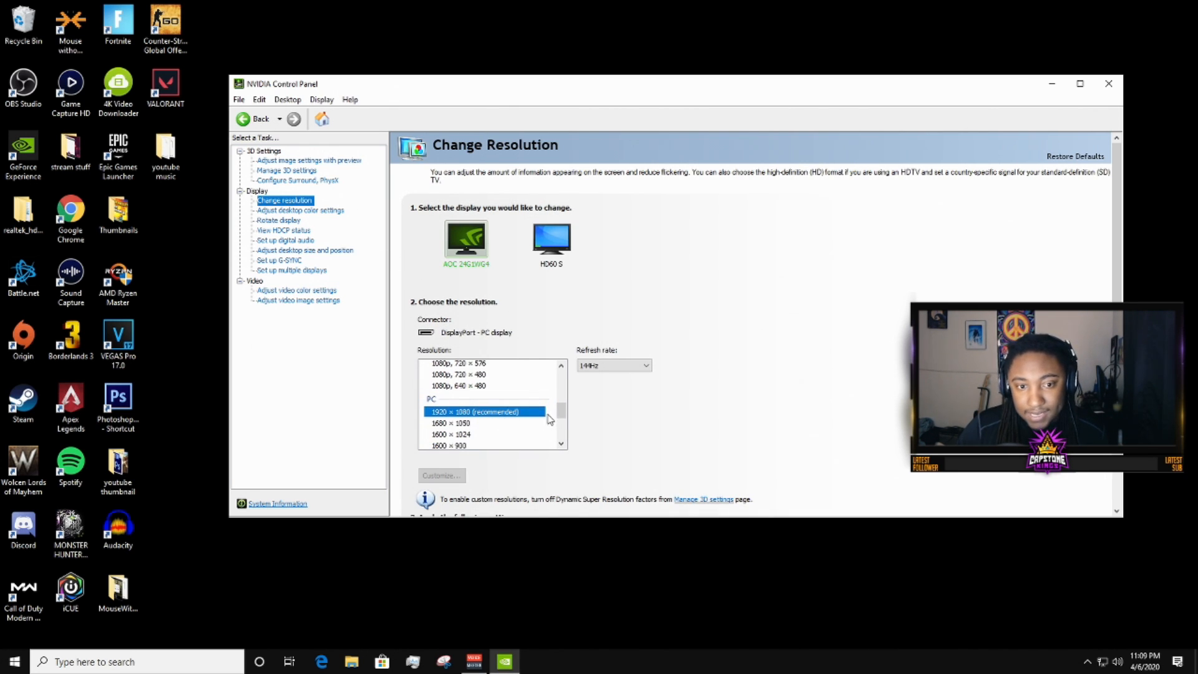
scroll(530, 428, "up", 3)
scroll(535, 399, "down", 3)
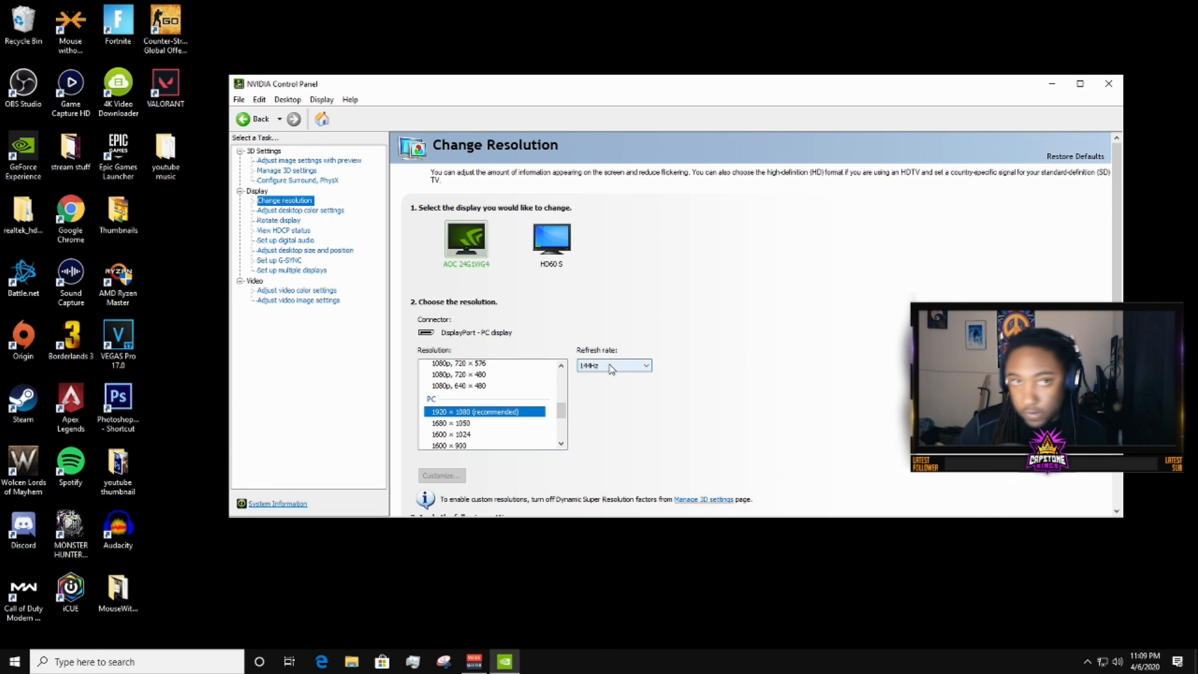
Step: Return to the global 3D settings and look over the full feature list, from antialiasing to the virtual reality options
left_click(291, 160)
left_click(288, 170)
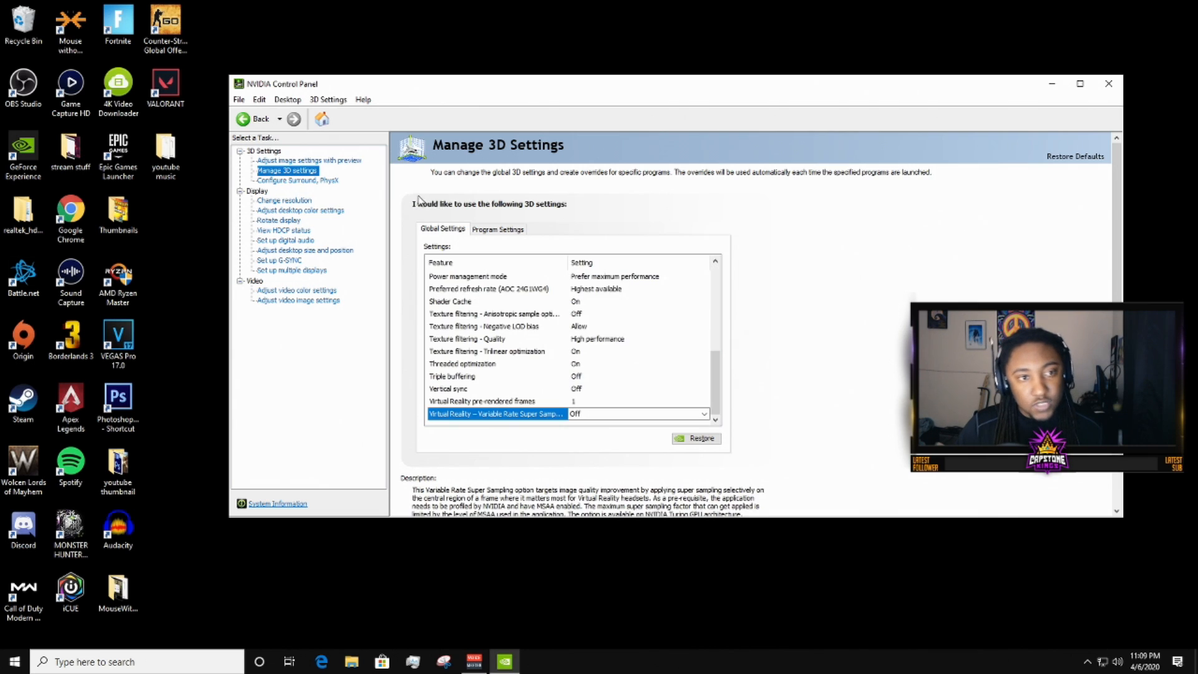
left_click_drag(713, 368, 714, 303)
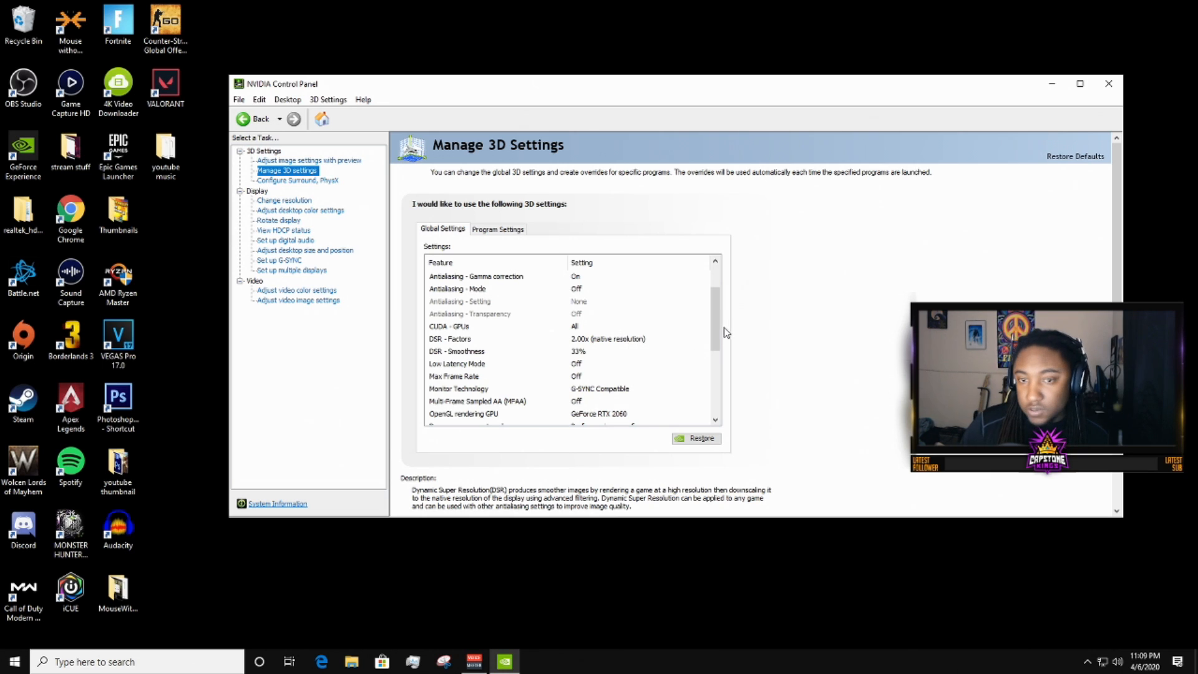
left_click_drag(716, 324, 721, 423)
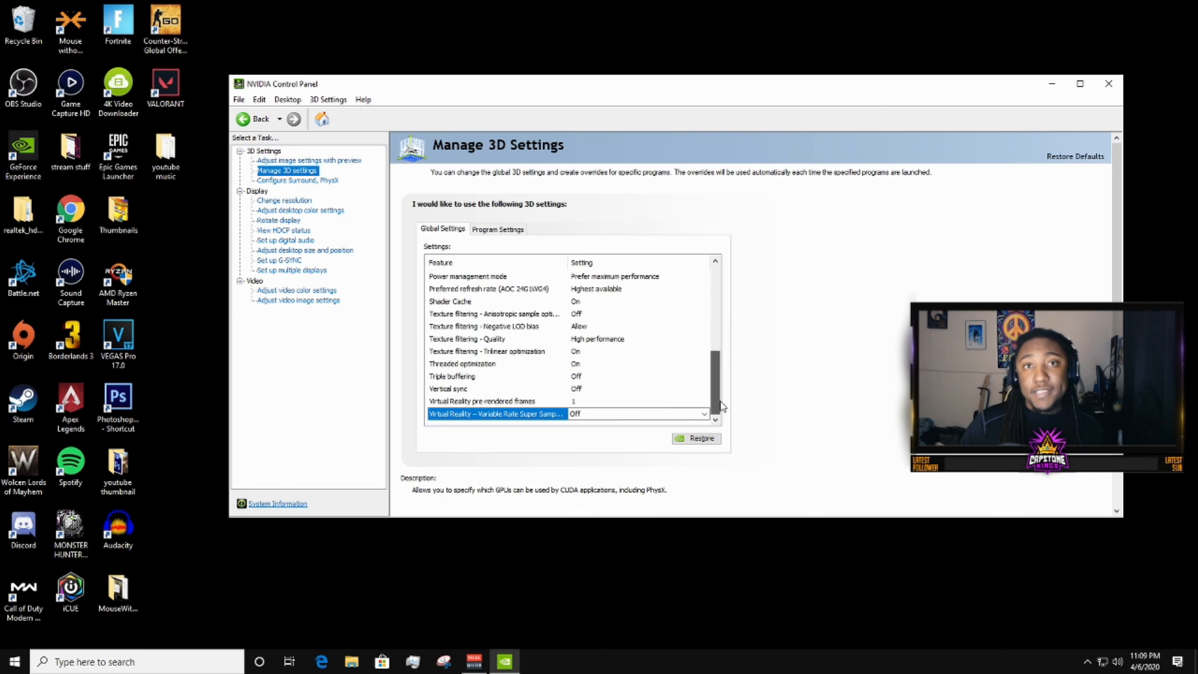